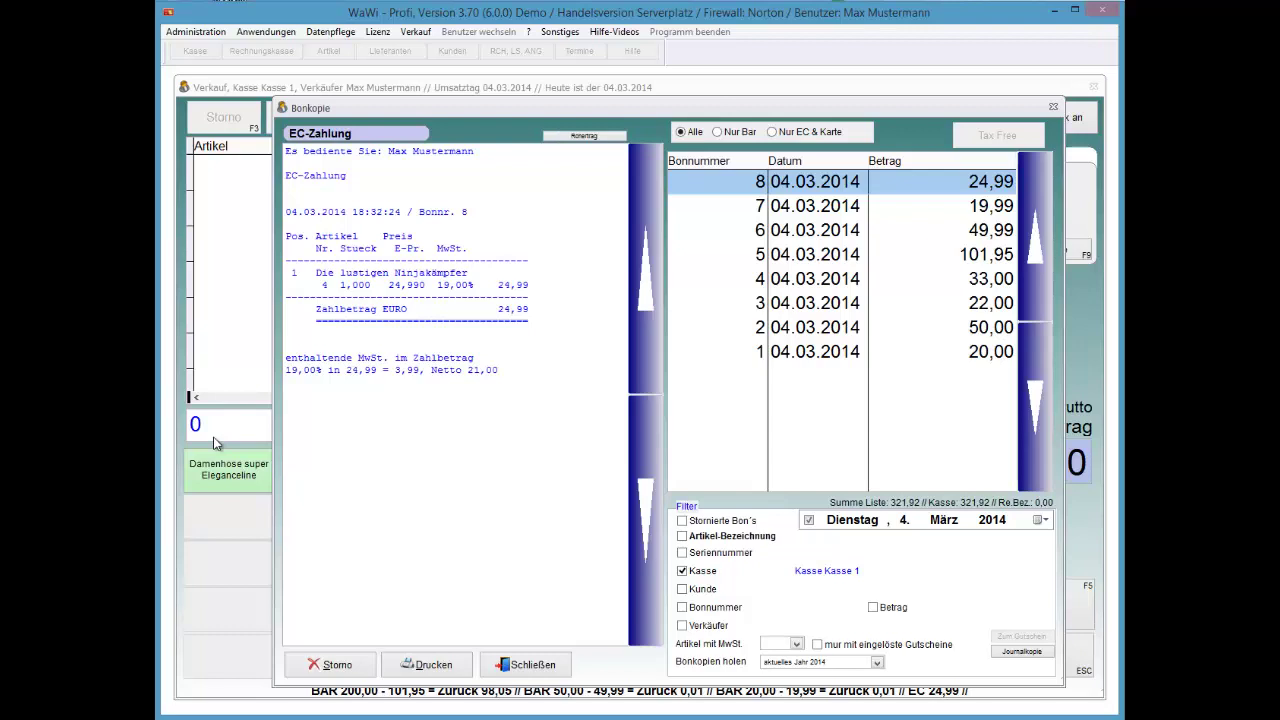
Set the period for fetching receipt copies (Bonkopien holen) to Alle
key(Tab)
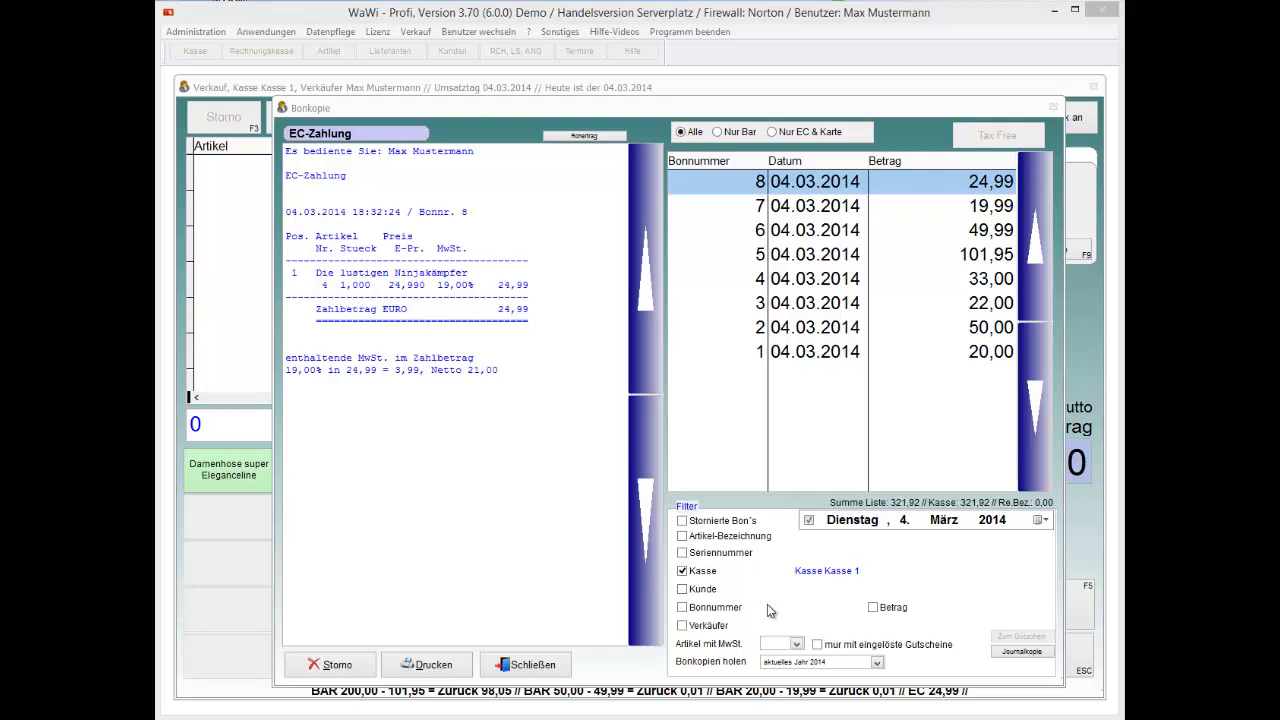
click(857, 664)
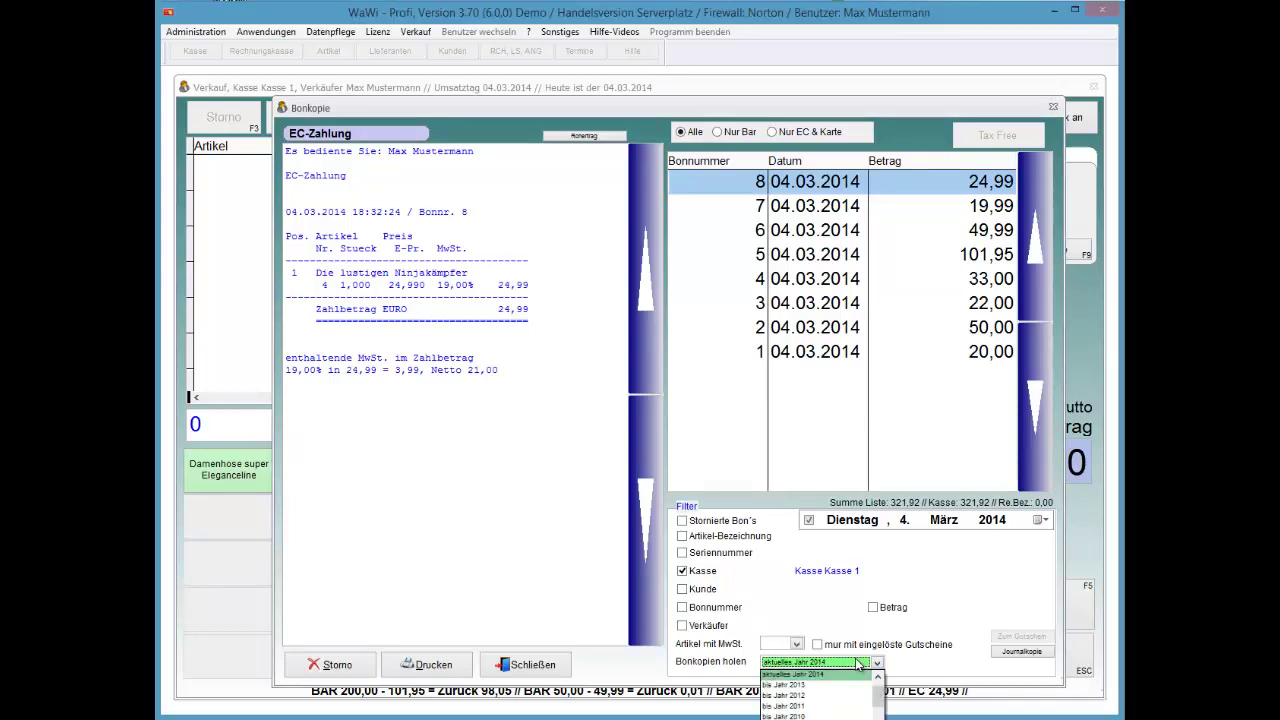
click(857, 664)
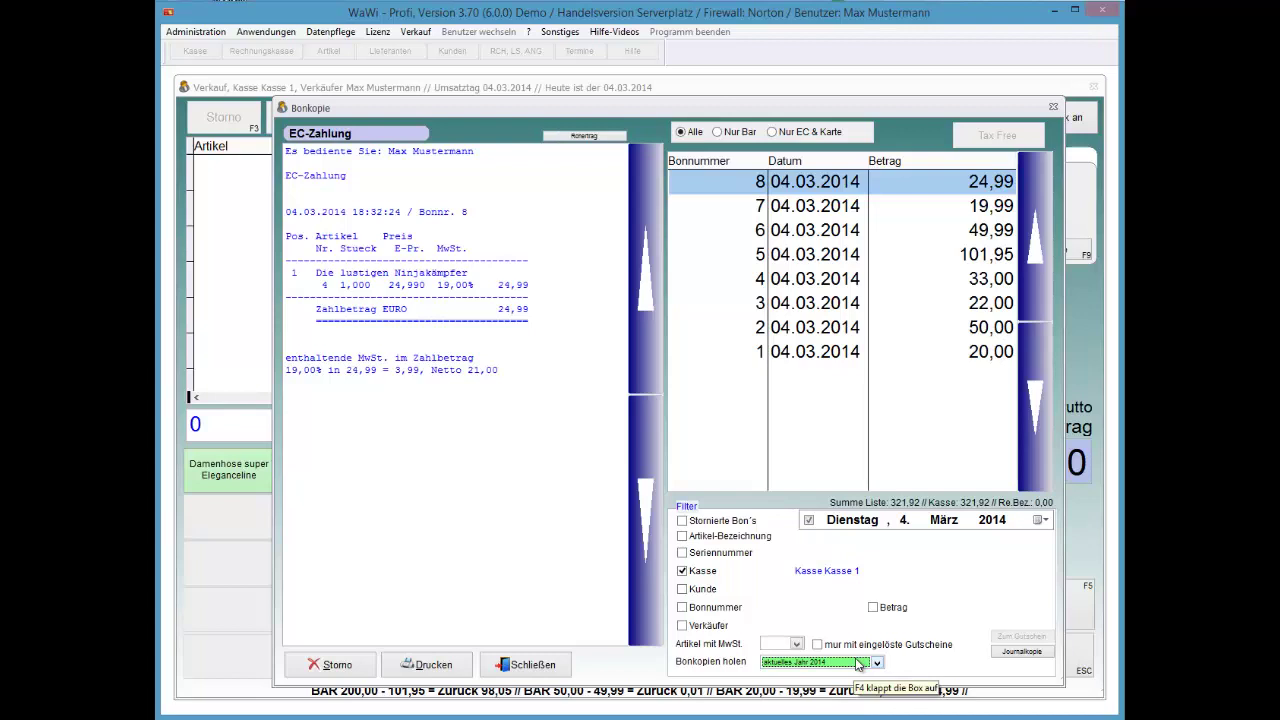
click(857, 664)
key(Down)
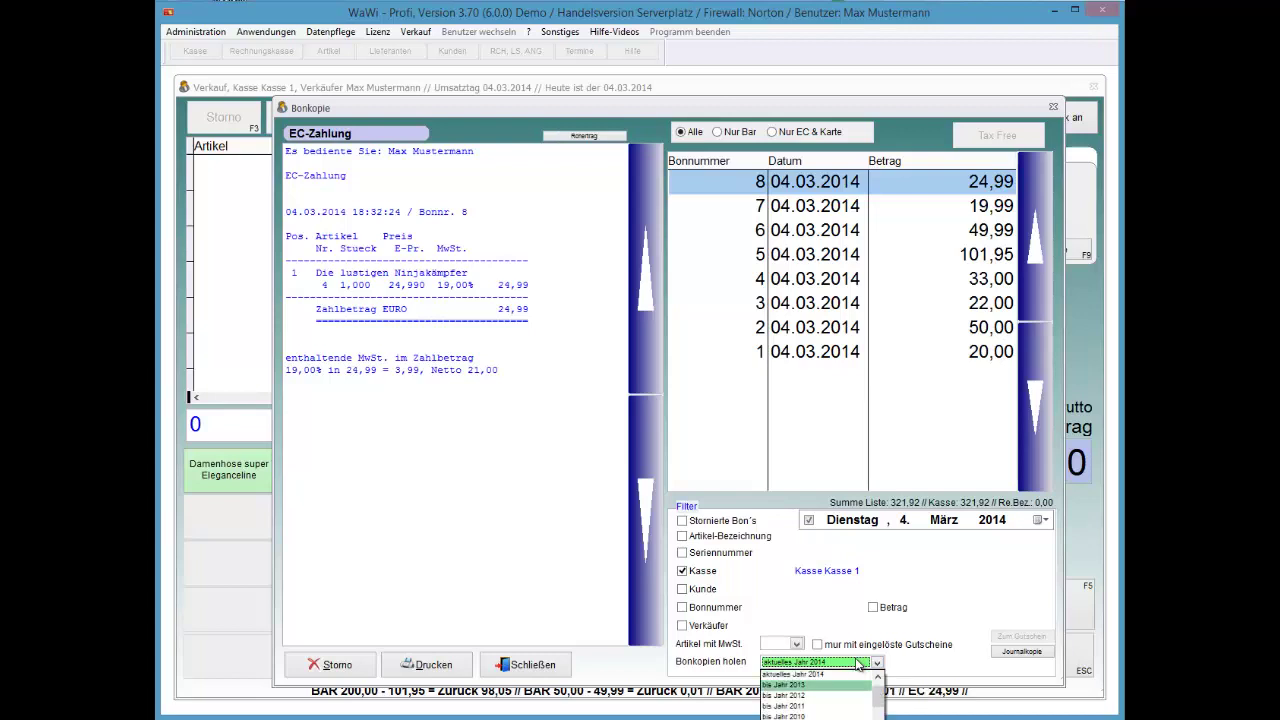
key(Down)
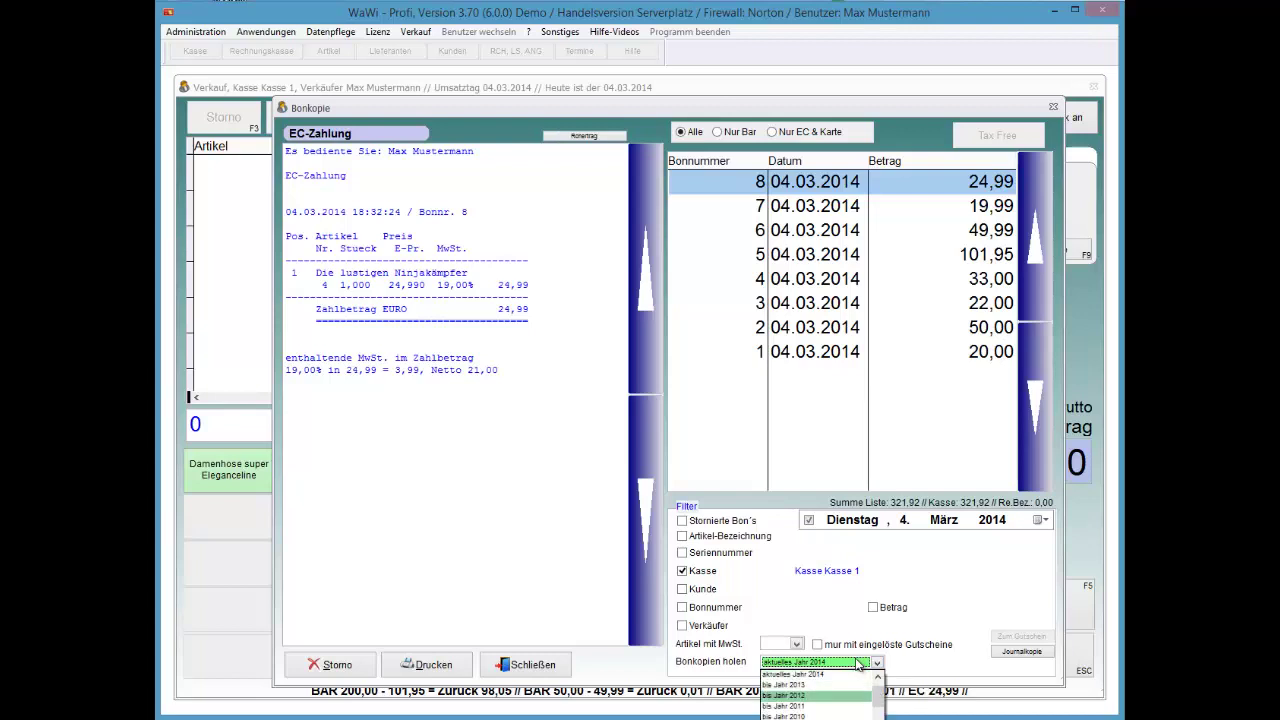
key(Down)
key(Down)
key(Down)
key(Down)
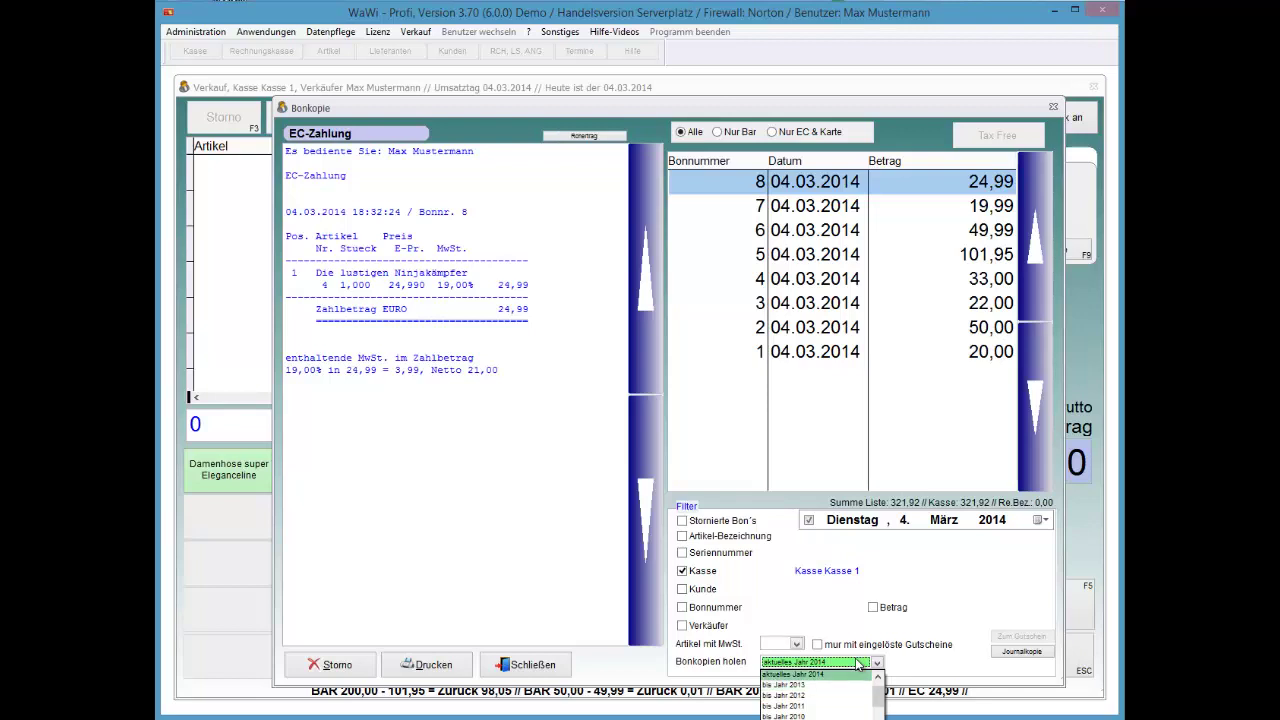
key(Return)
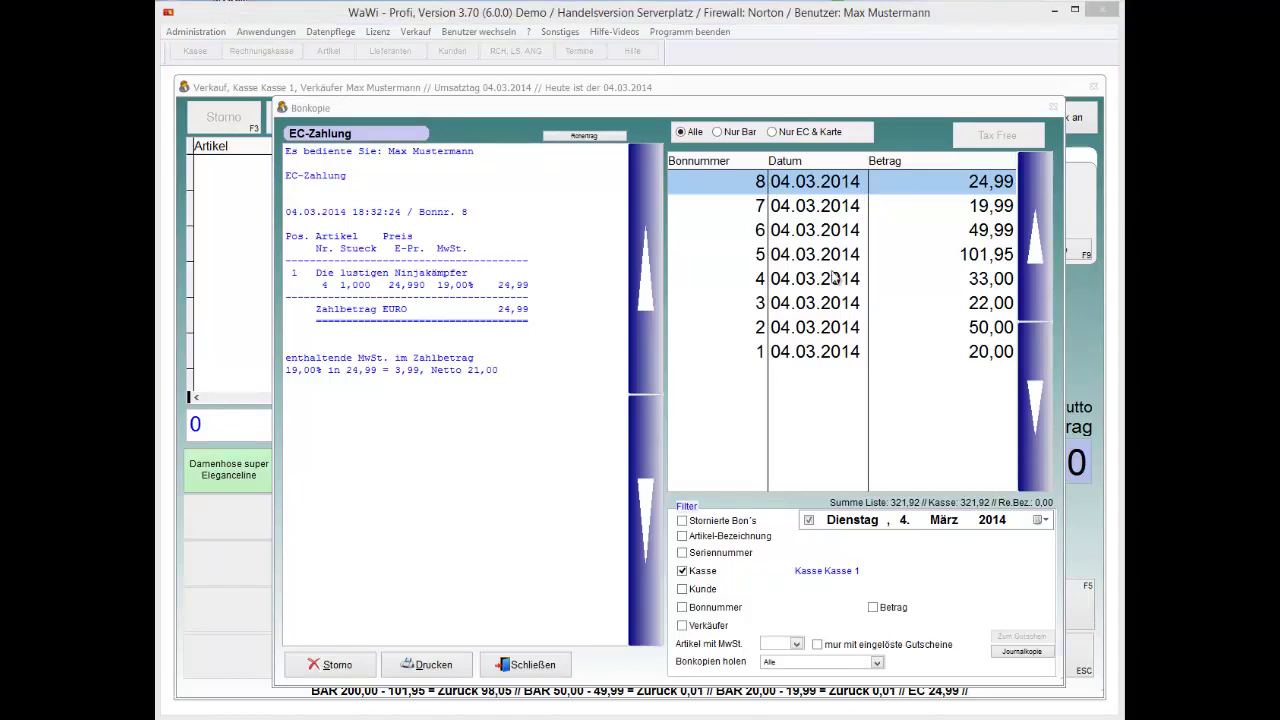
Print receipt 6 over 49,99 on the receipt printer (Bondrucker) as Original instead of Bonkopie
click(814, 233)
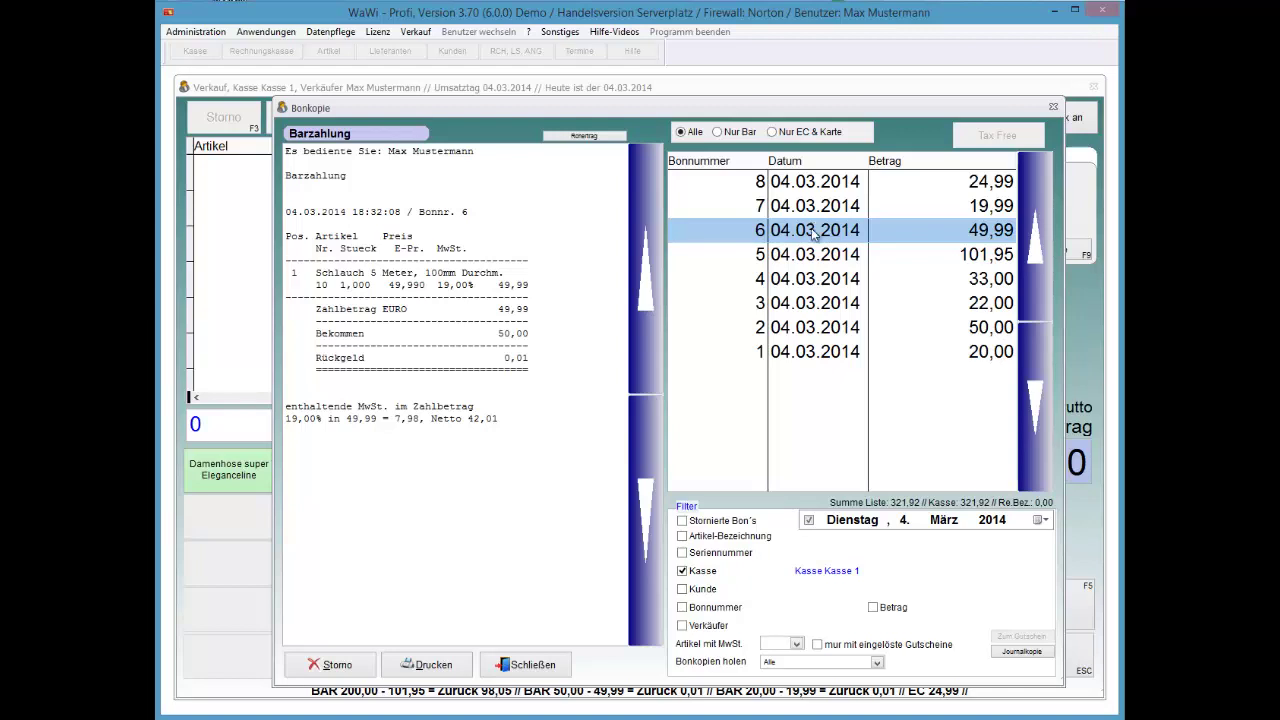
key(Up)
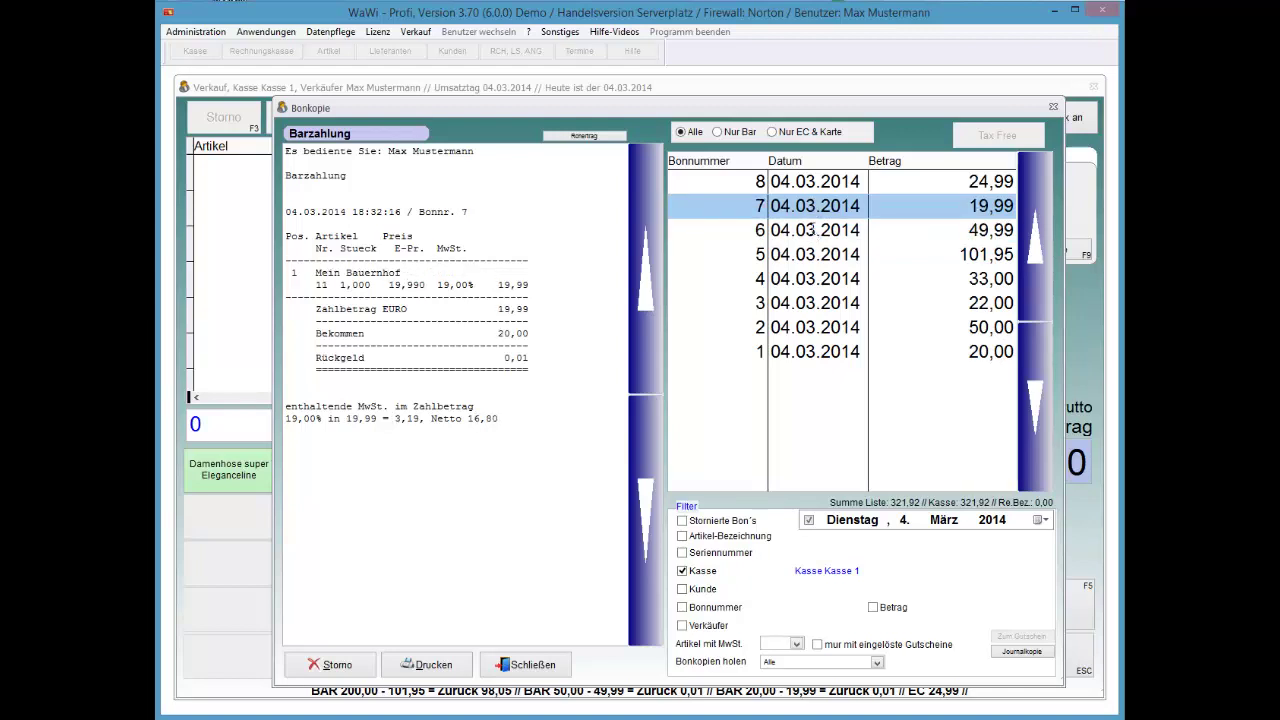
click(811, 229)
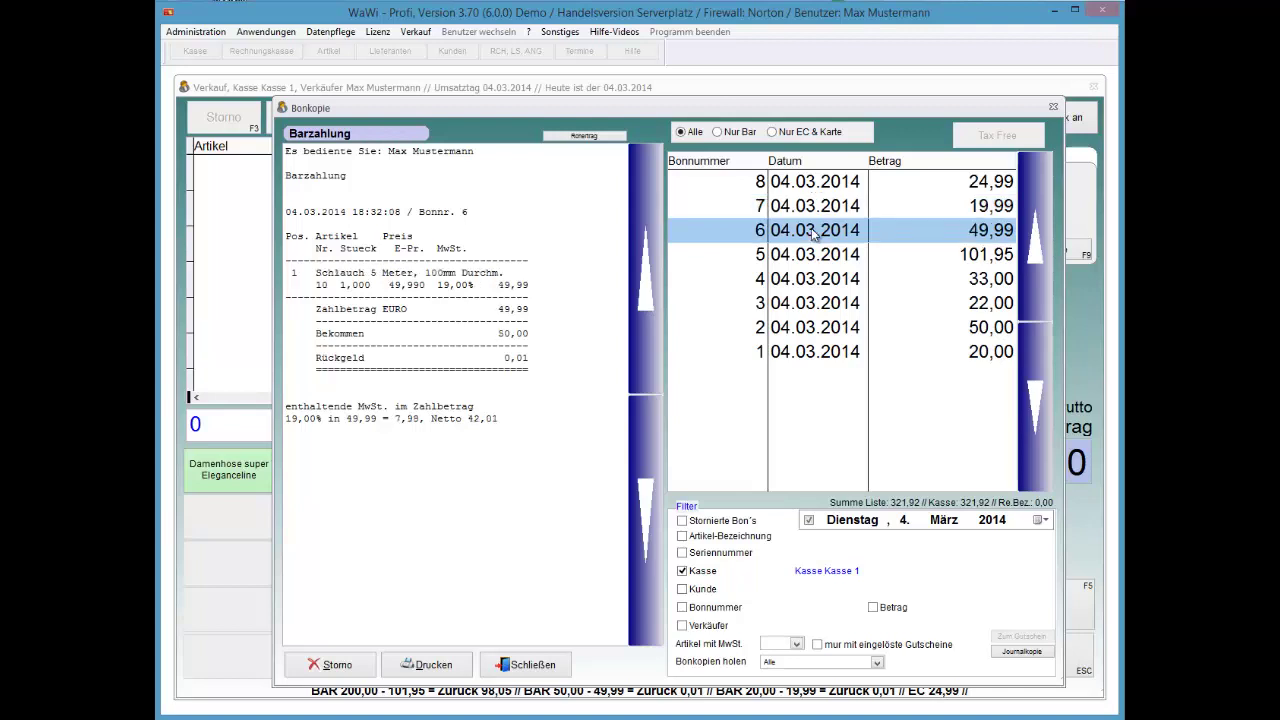
key(alt+d)
key(alt+d)
key(Return)
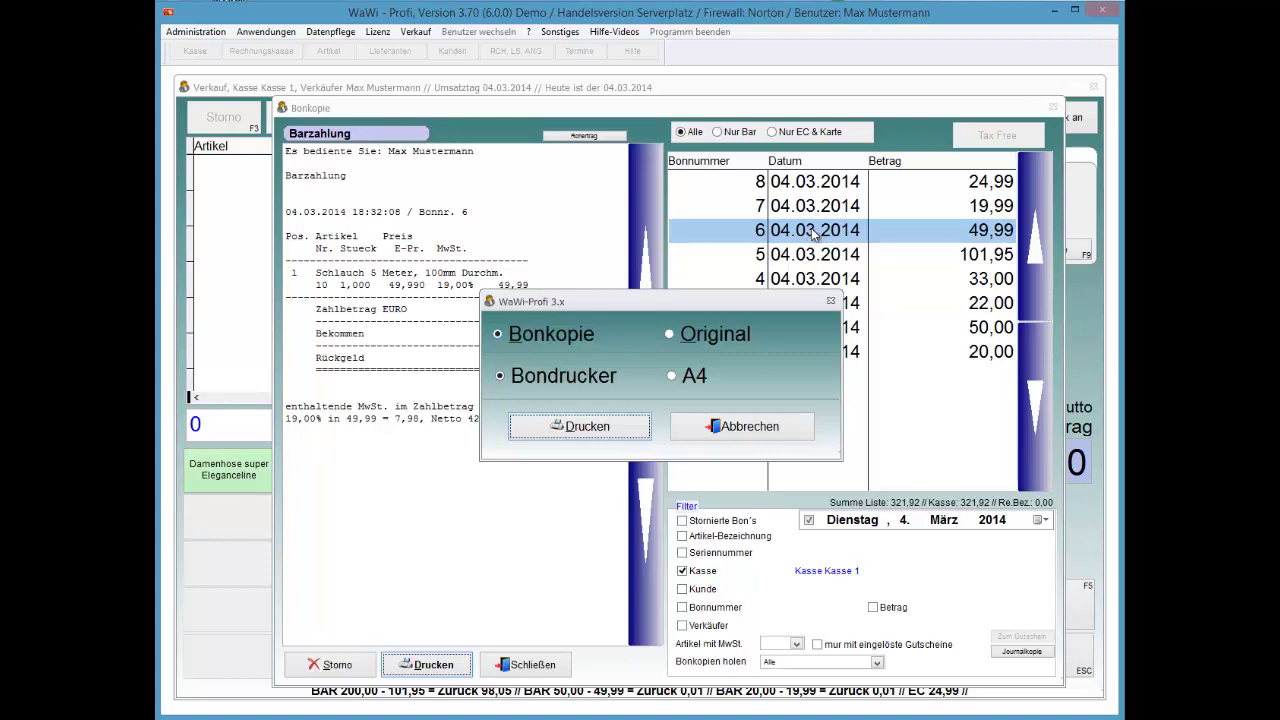
key(alt+o)
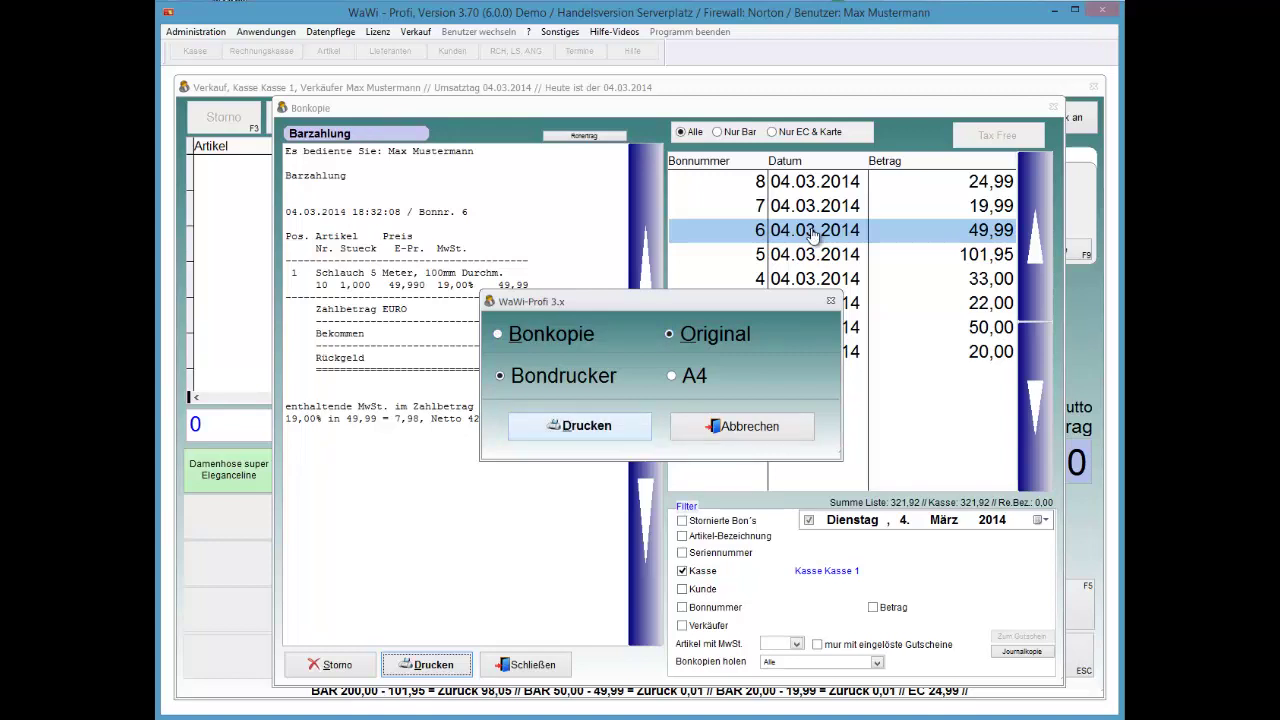
key(alt+d)
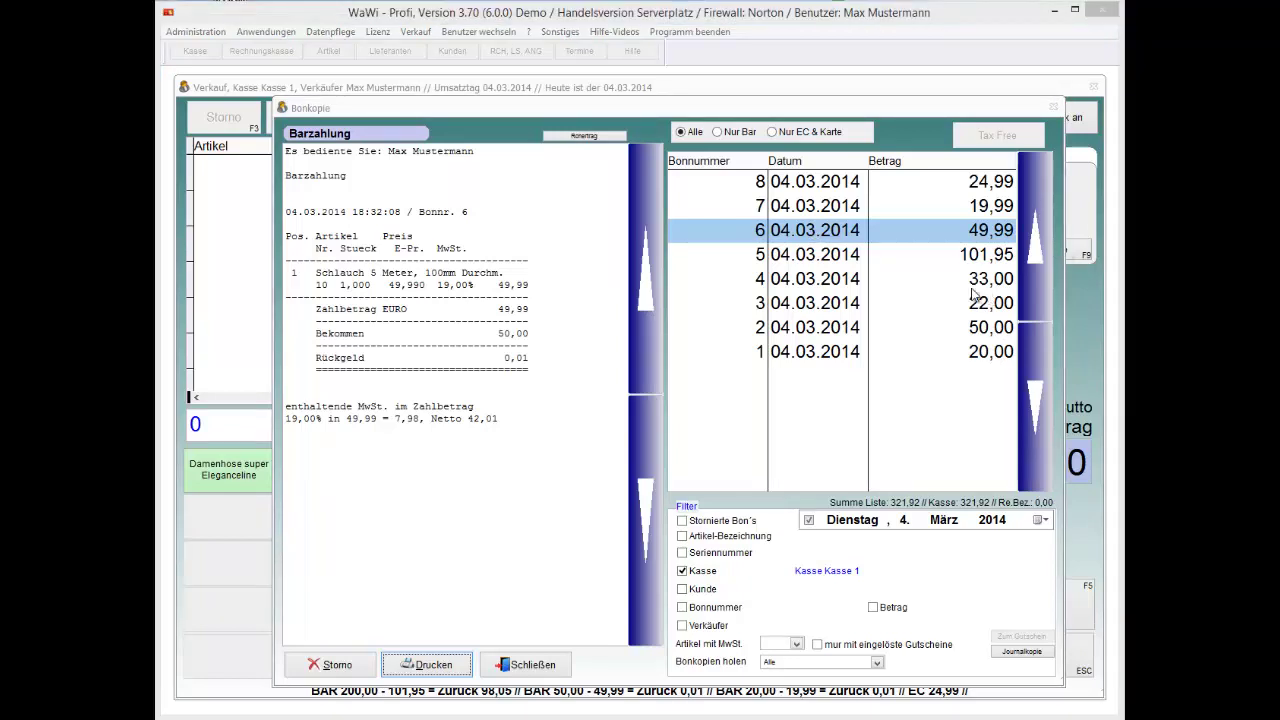
Output receipt 6 as an Original in A4 format and close its print preview
click(840, 232)
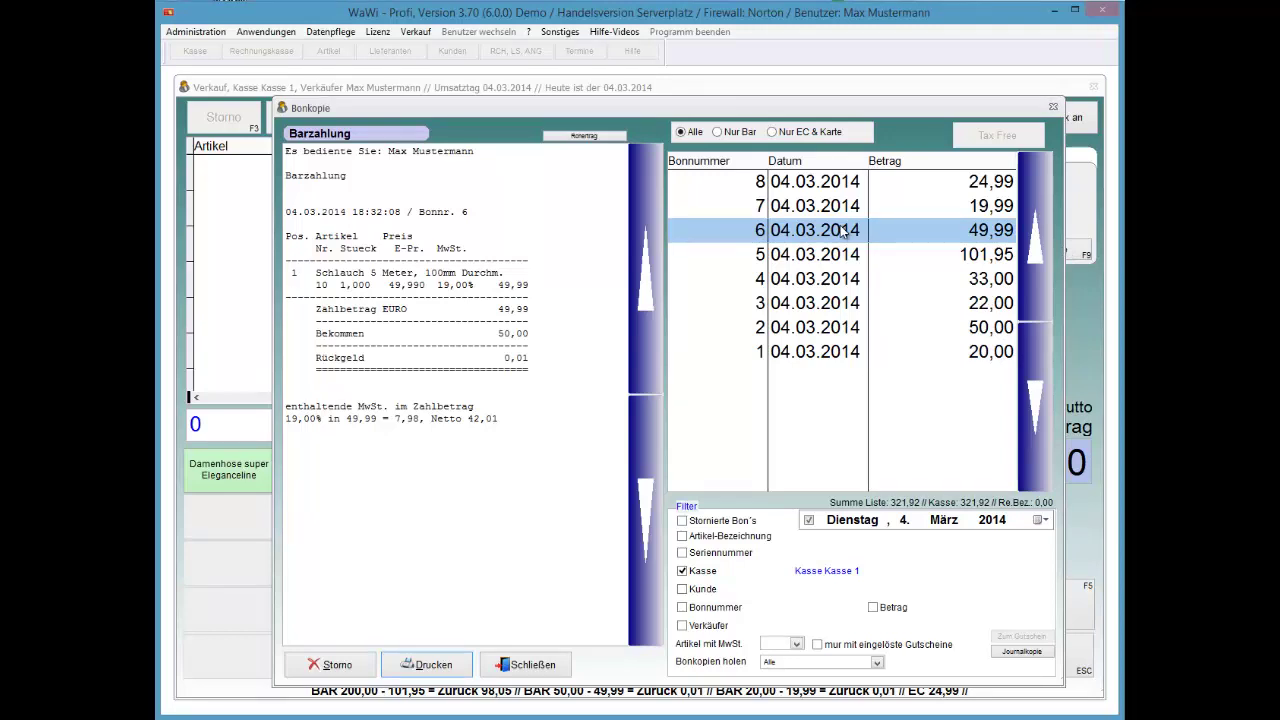
key(Return)
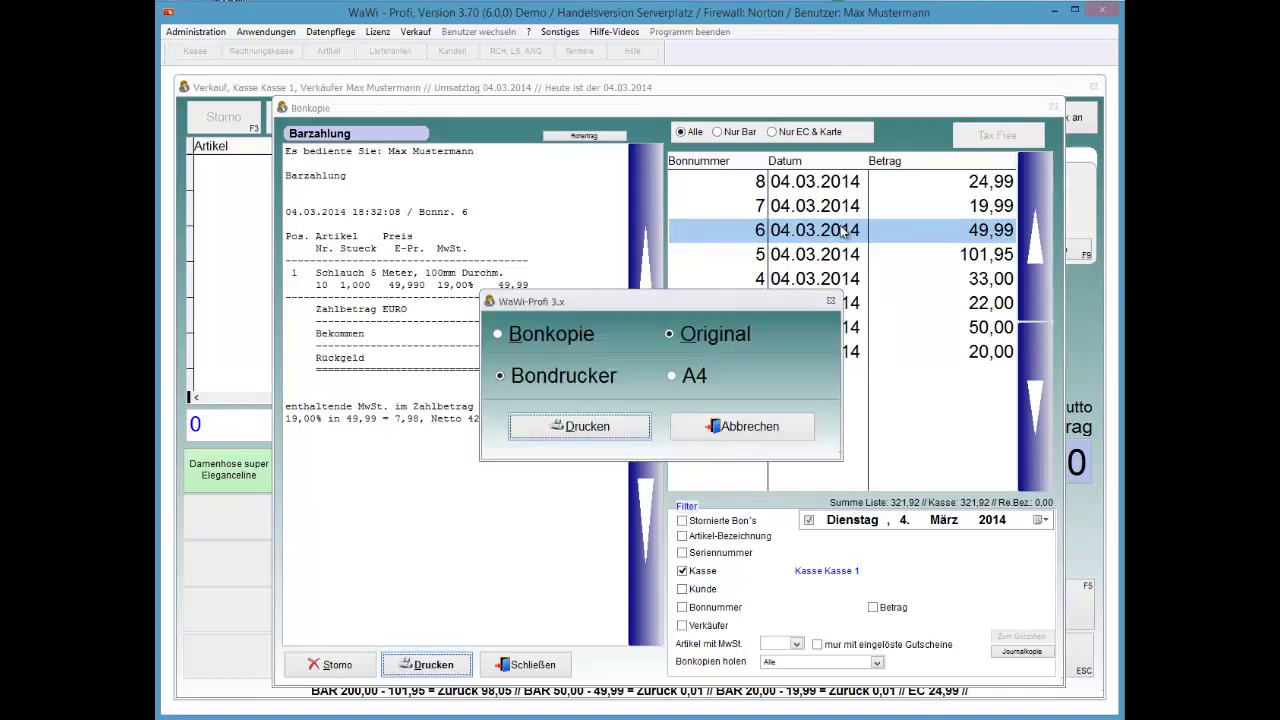
key(Up)
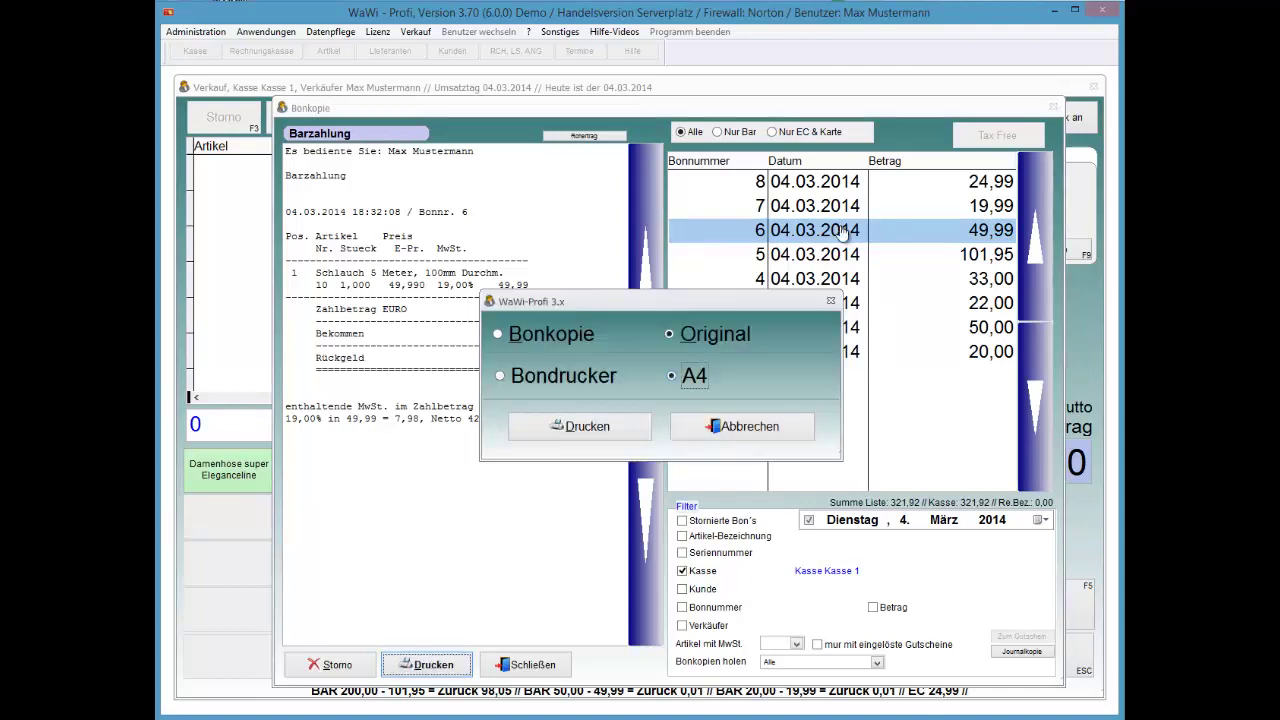
key(Return)
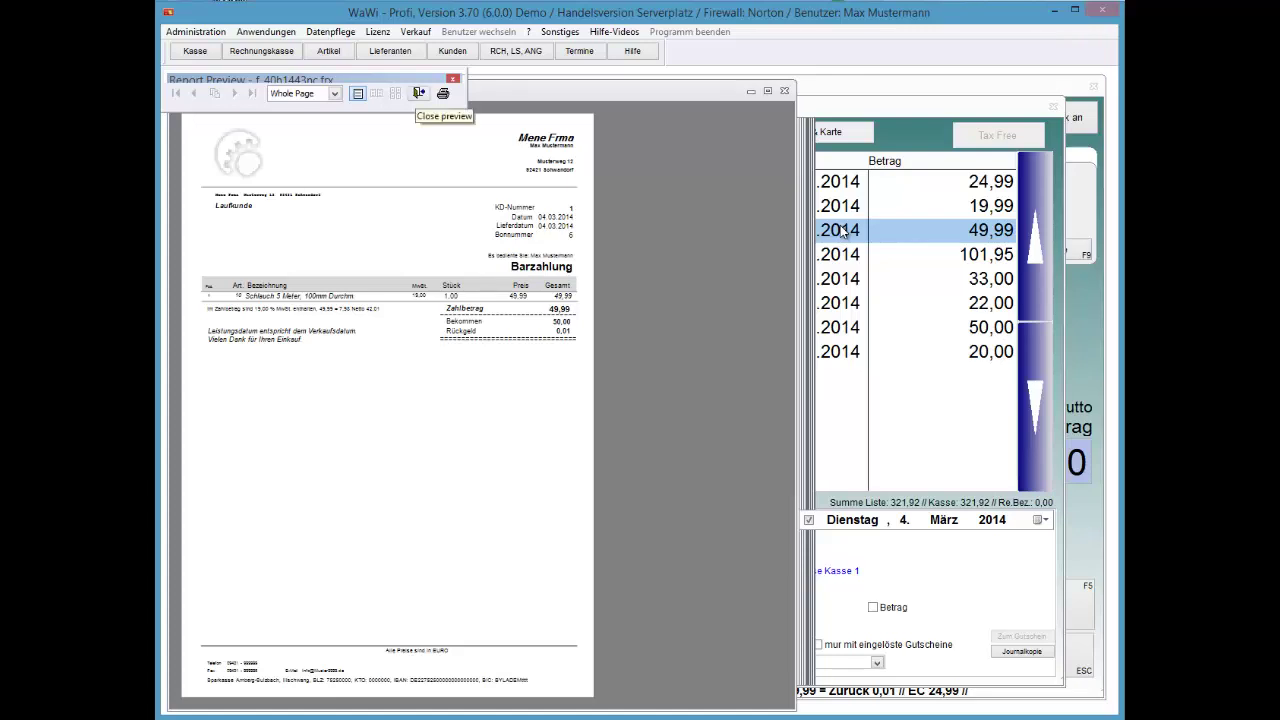
click(418, 93)
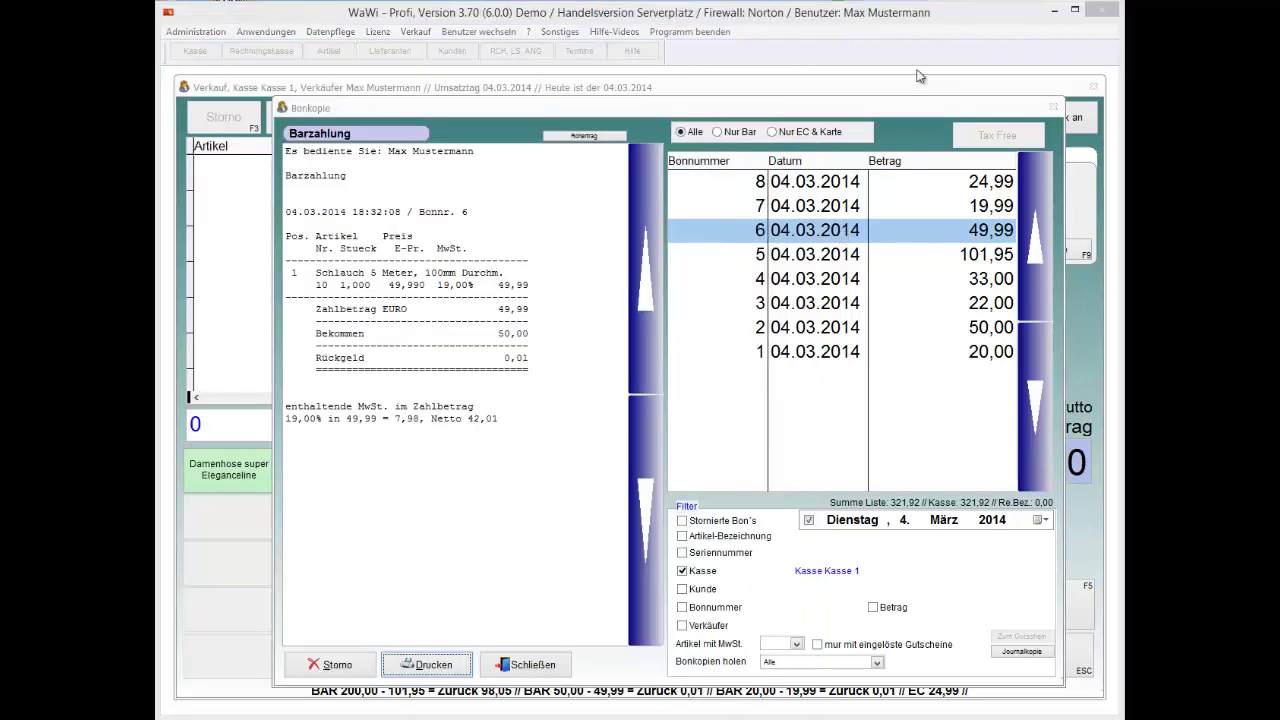
View the receipt list filtered by Nur Bar and by Nur EC & Karte, ending with Alle
click(780, 190)
click(814, 254)
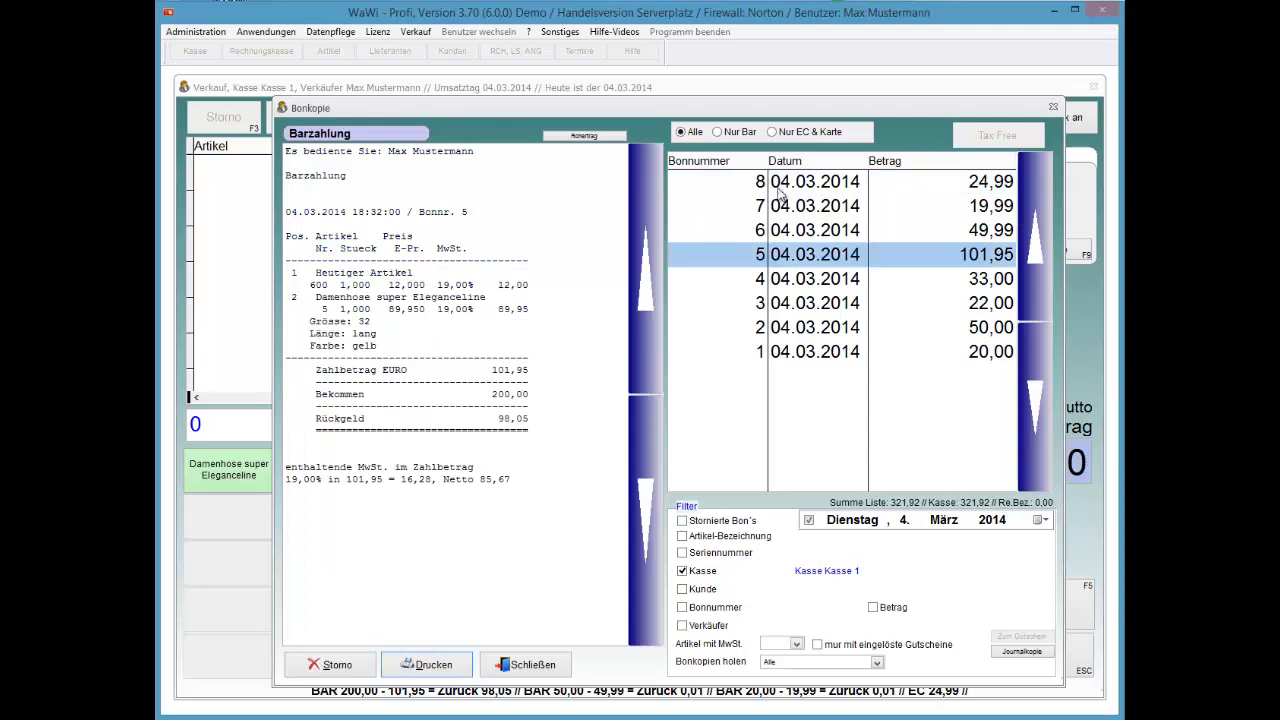
click(717, 132)
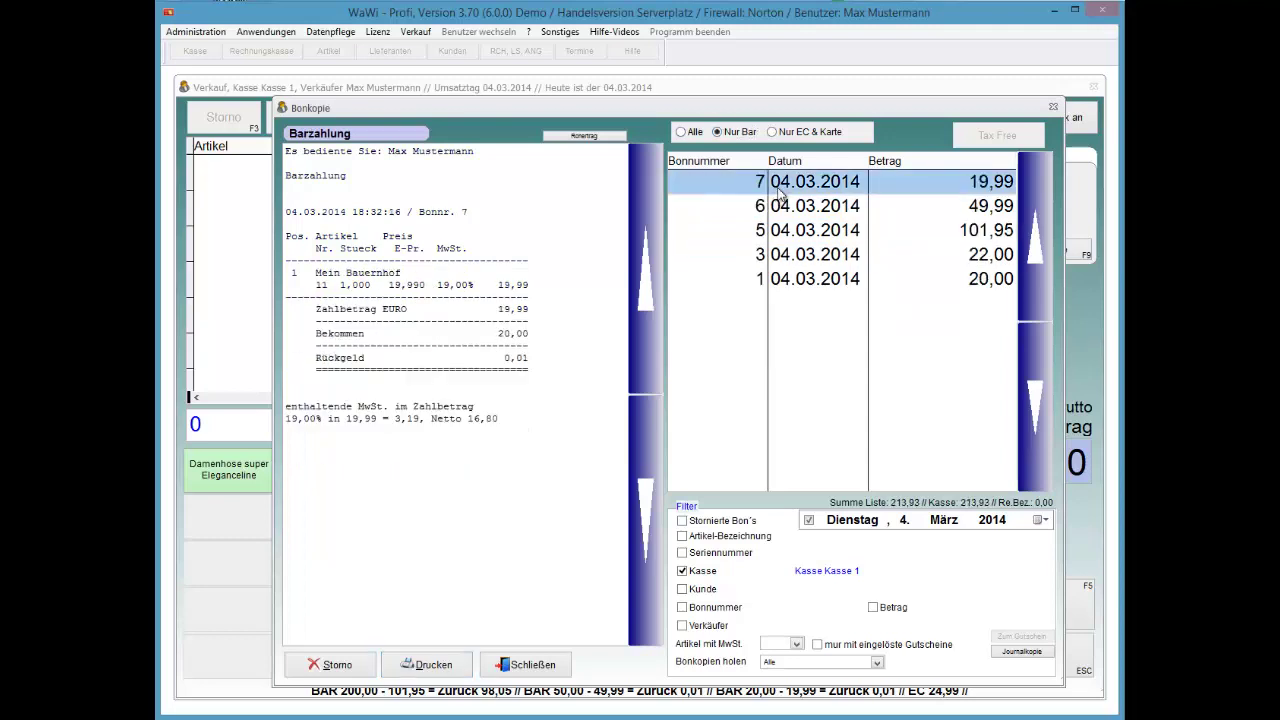
key(Right)
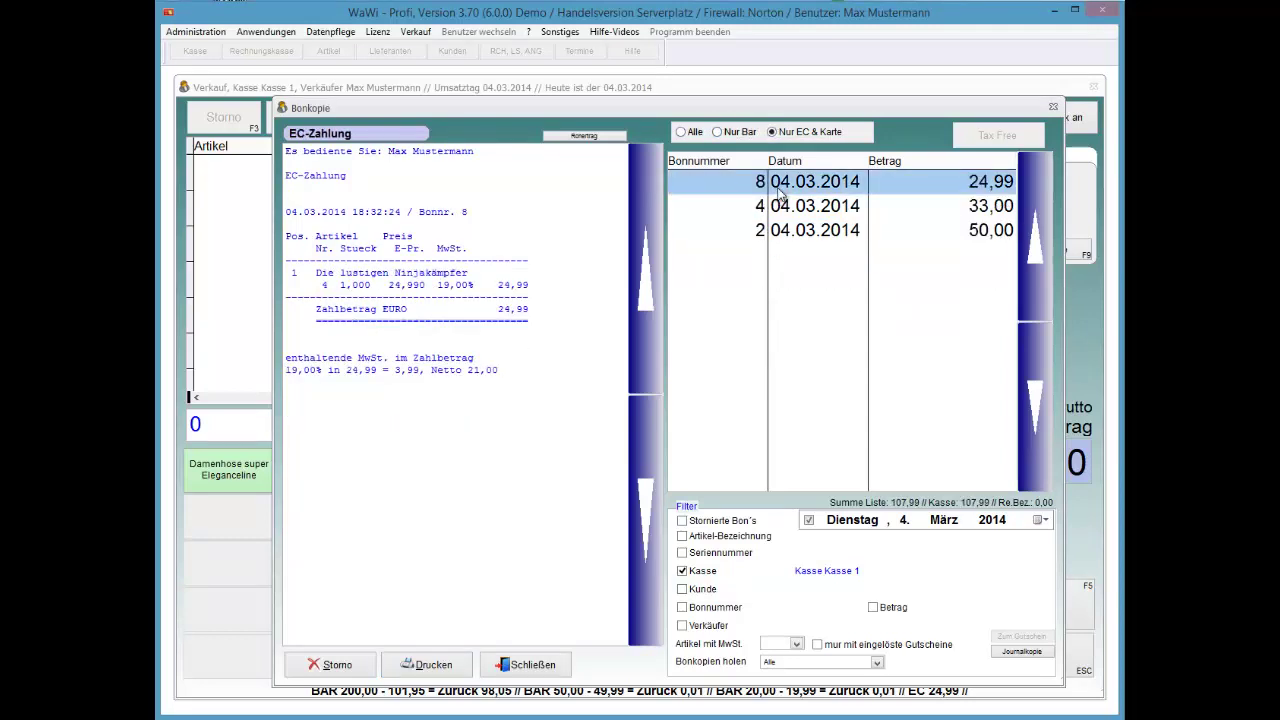
key(alt+a)
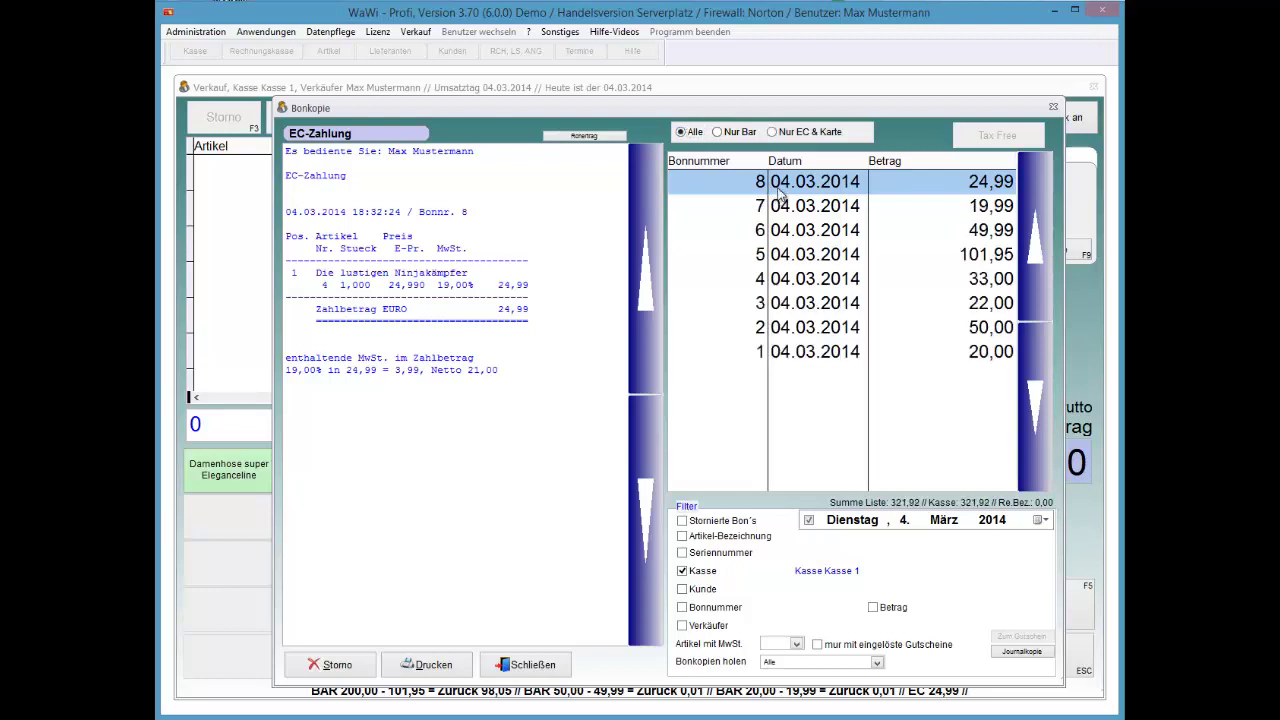
Check the net gross profit (Rohertrag) of receipt 5 and close the overview
key(Down)
key(Down)
key(Down)
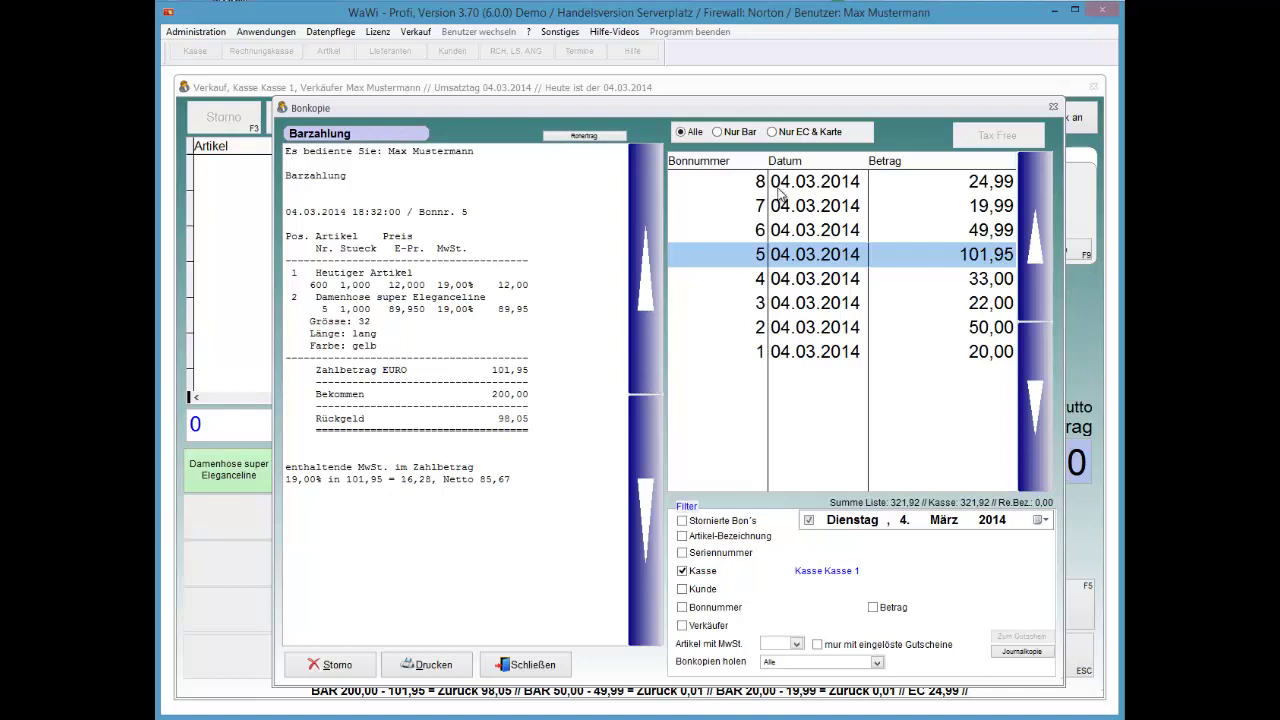
click(585, 135)
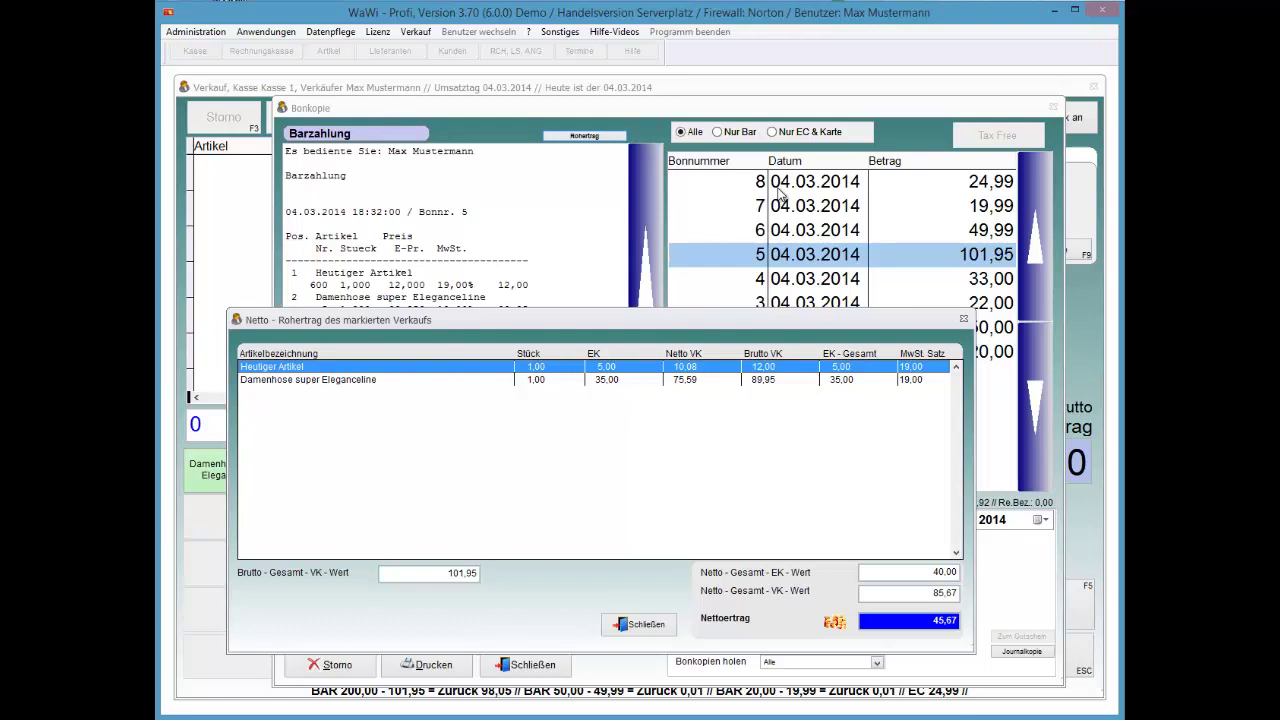
key(Return)
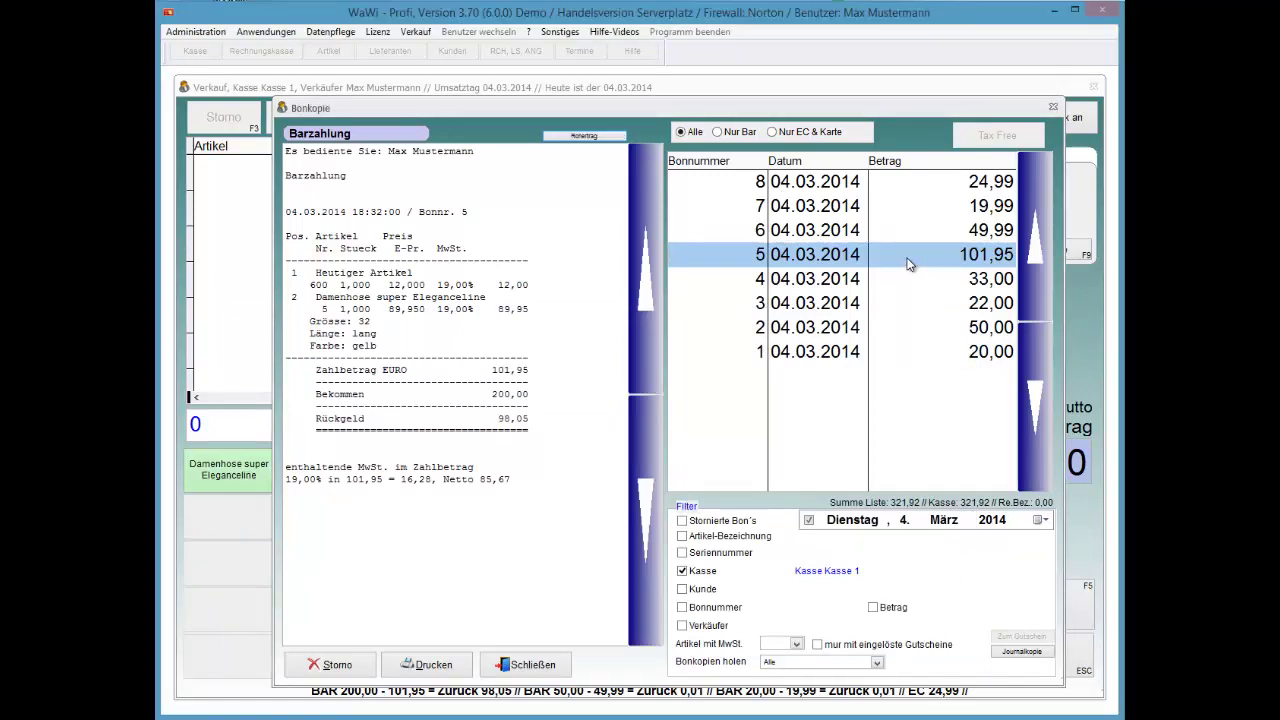
Cancel receipt 6 for the Schlauch 5 Meter and pay the amount out to the customer in cash today
key(Up)
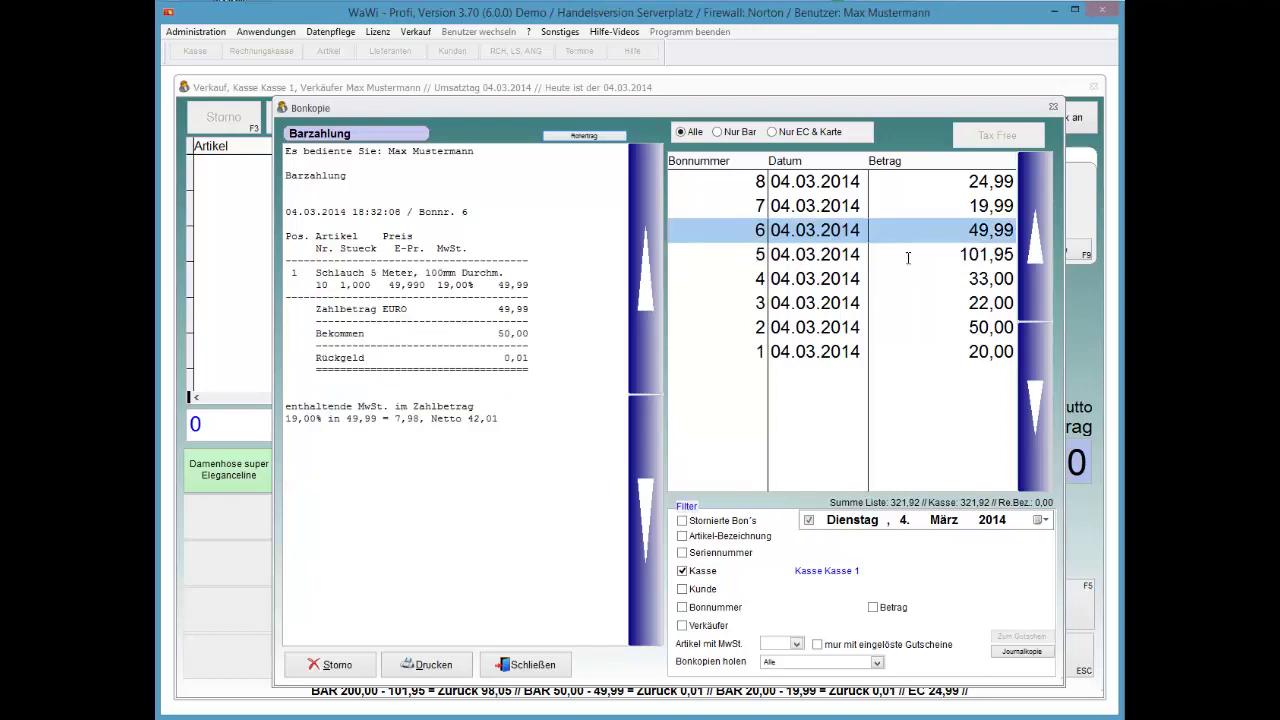
mouse_move(311, 273)
mouse_down()
mouse_move(503, 273)
mouse_move(528, 285)
mouse_up()
key(F3)
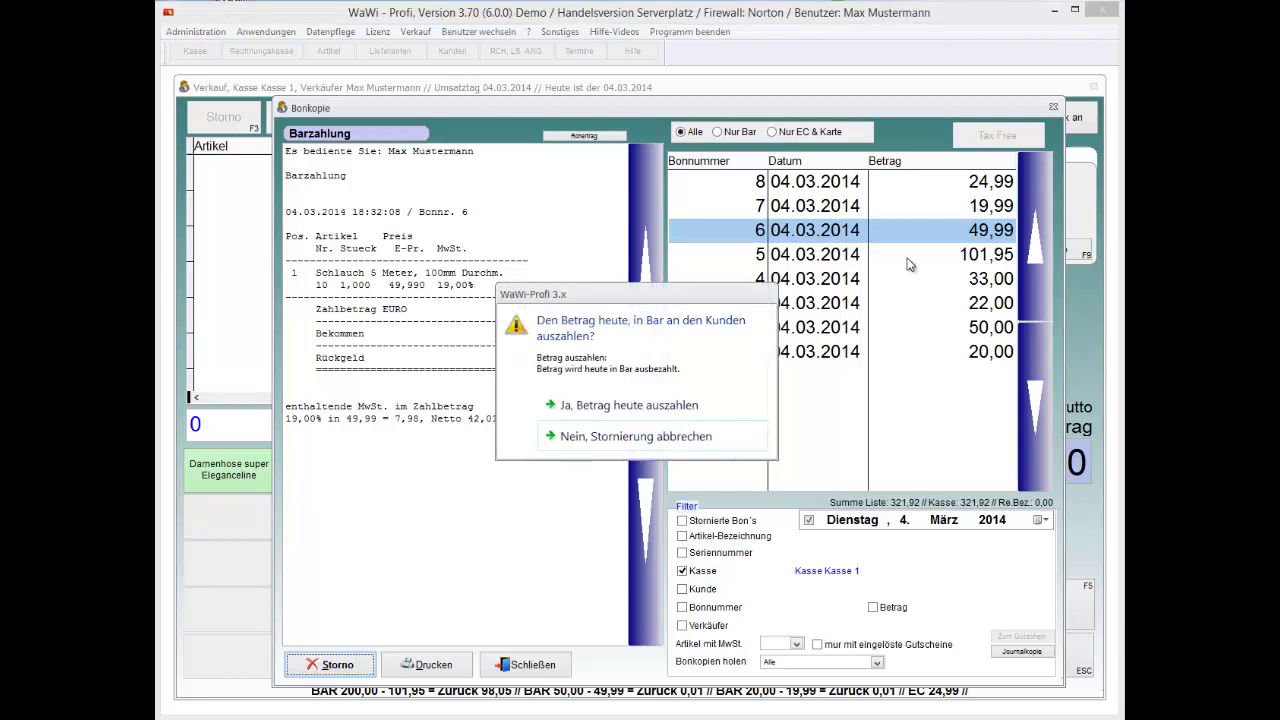
key(Up)
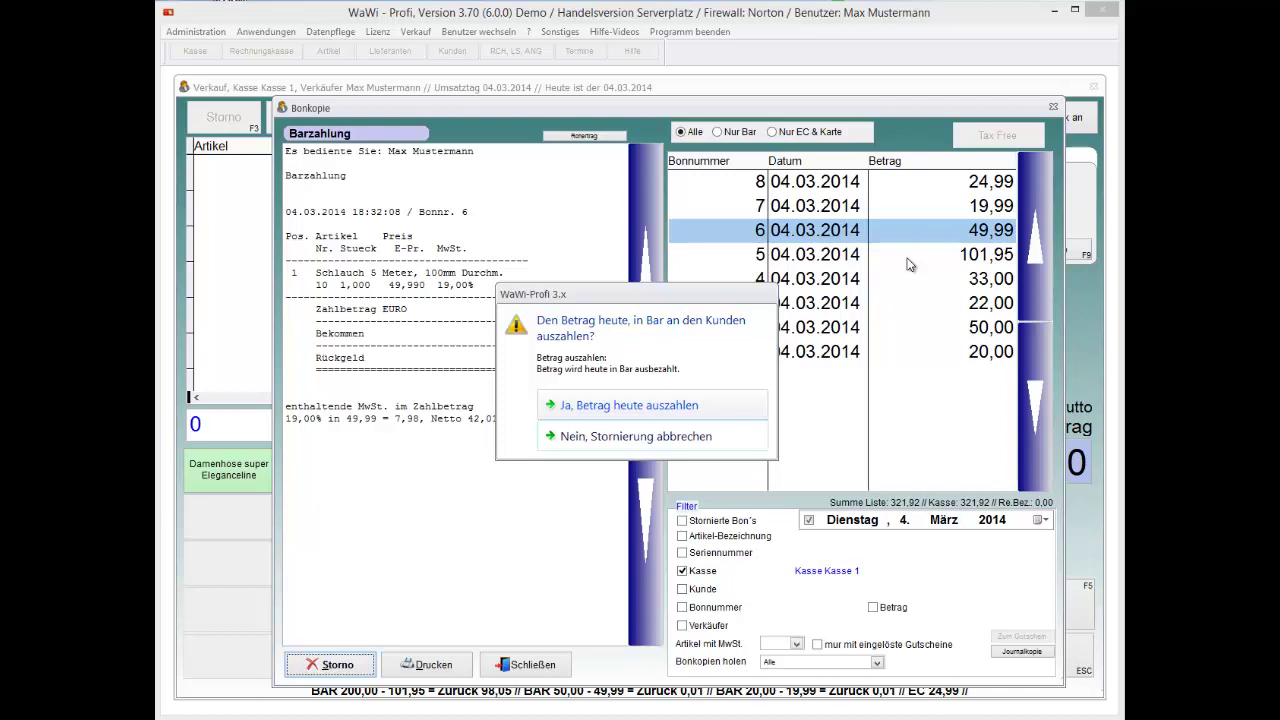
key(Return)
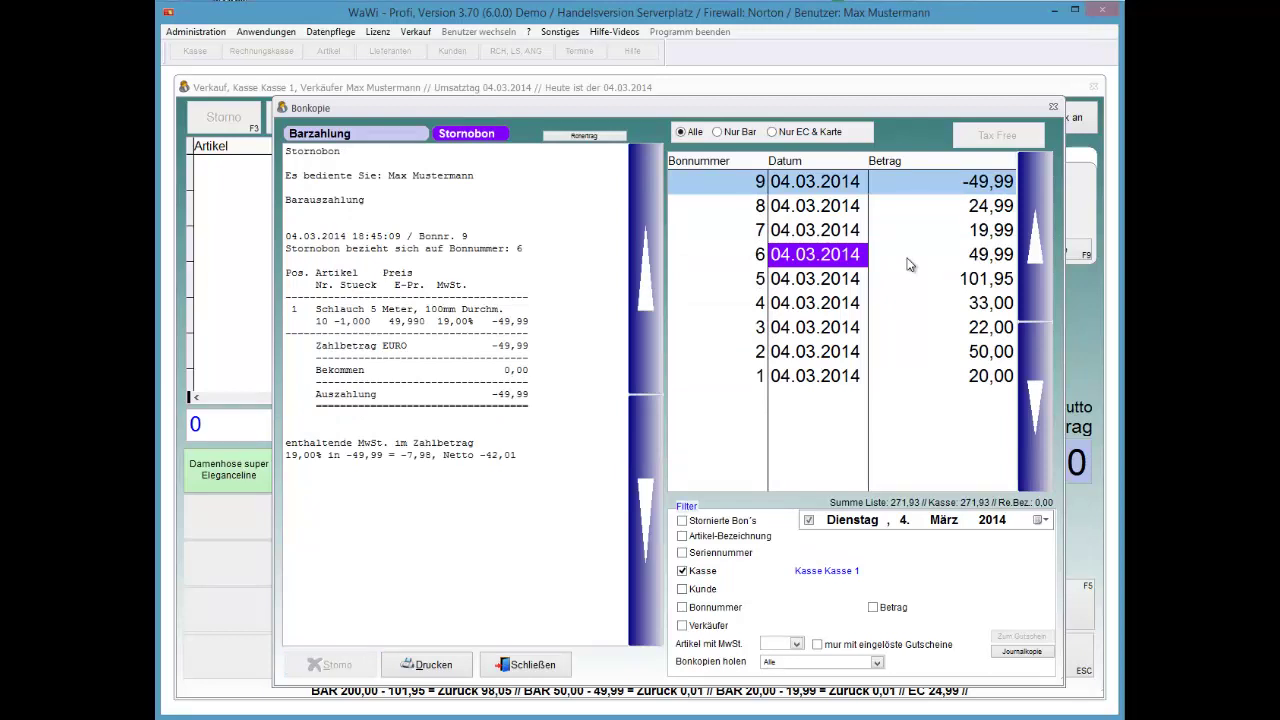
Review the cancelled receipt 6 and its reference to the matching cancellation receipt
scroll(908, 264, down, 5)
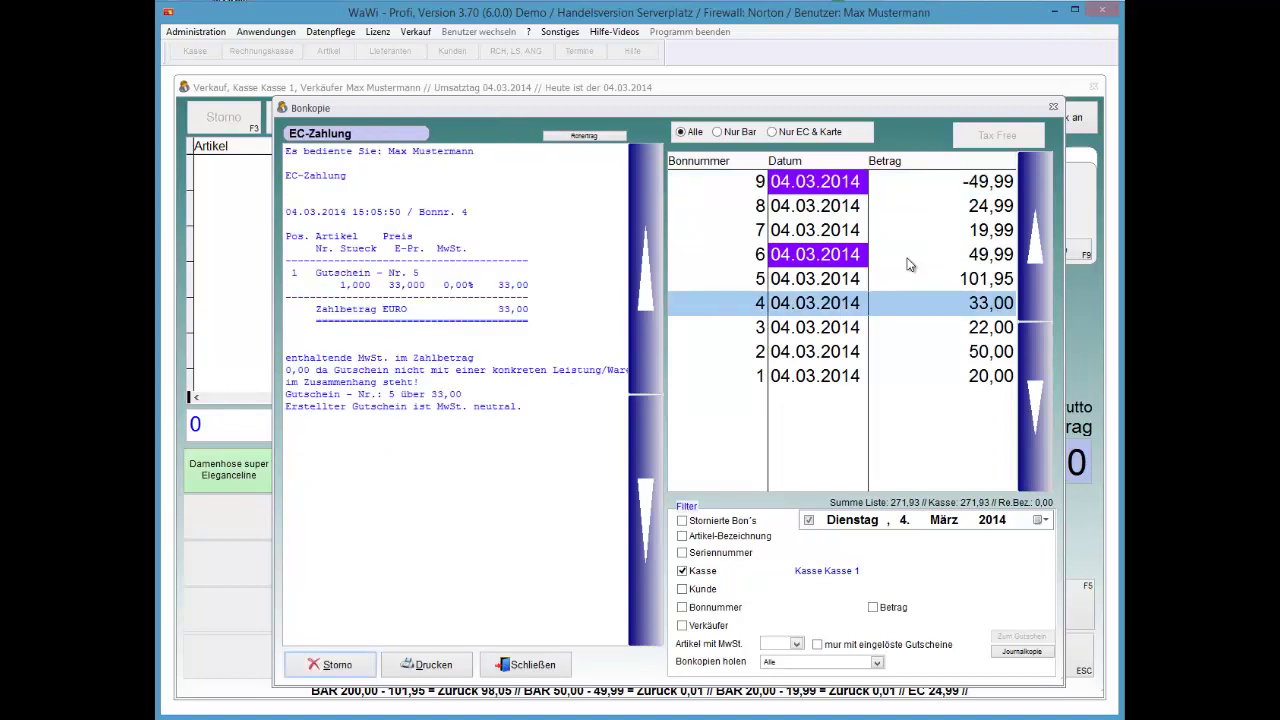
click(909, 264)
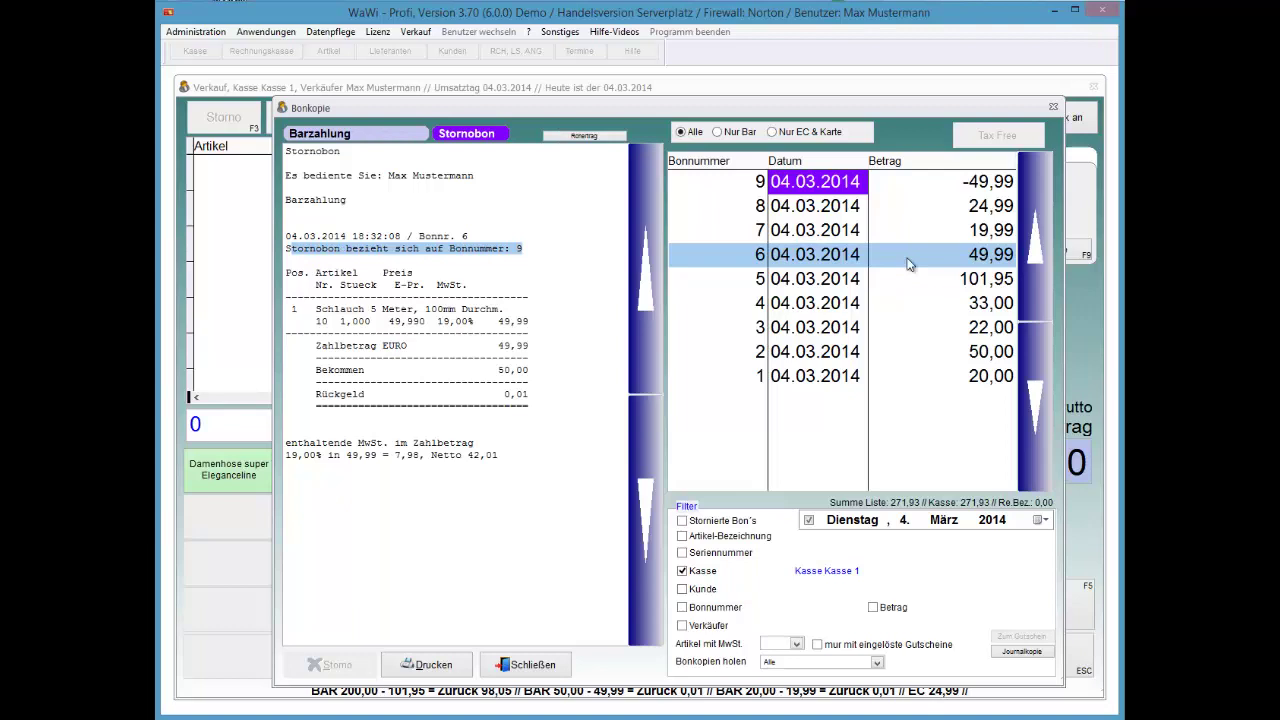
double_click(908, 264)
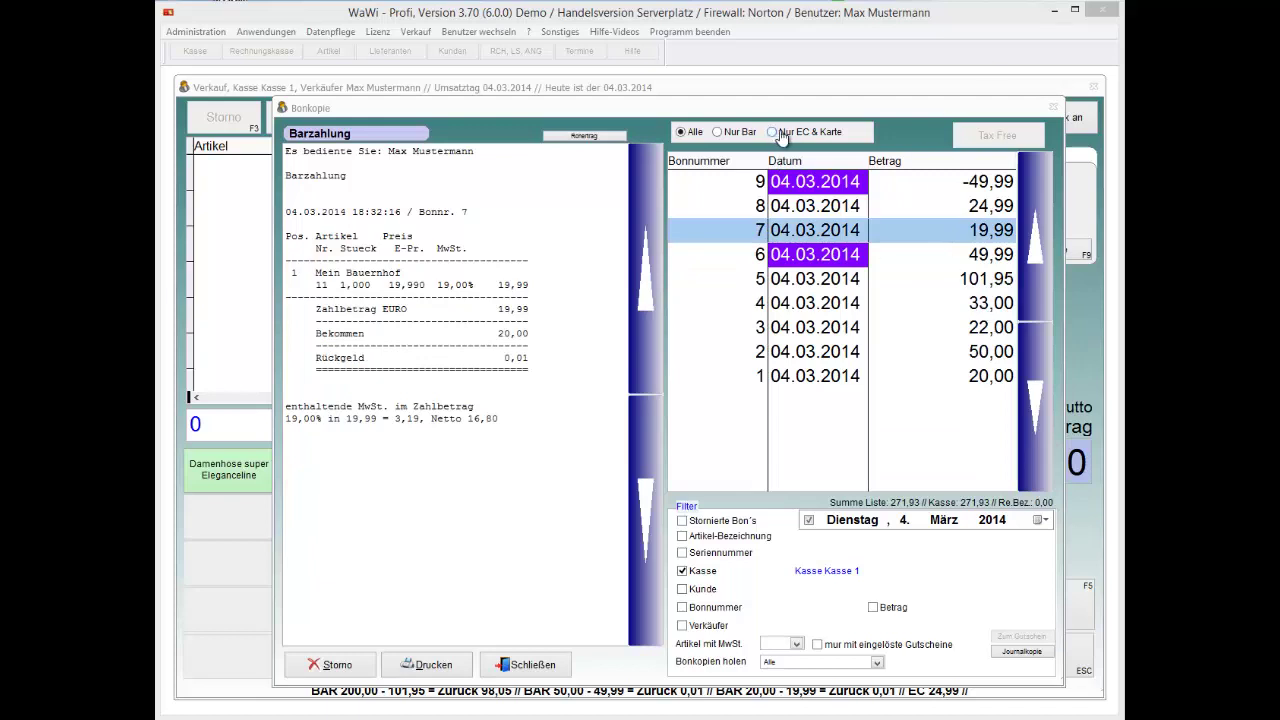
Filter the receipts by Nur EC & Karte, cancel receipt 8 by paying the amount out in cash, and decline printing the receipt
click(779, 136)
key(Down)
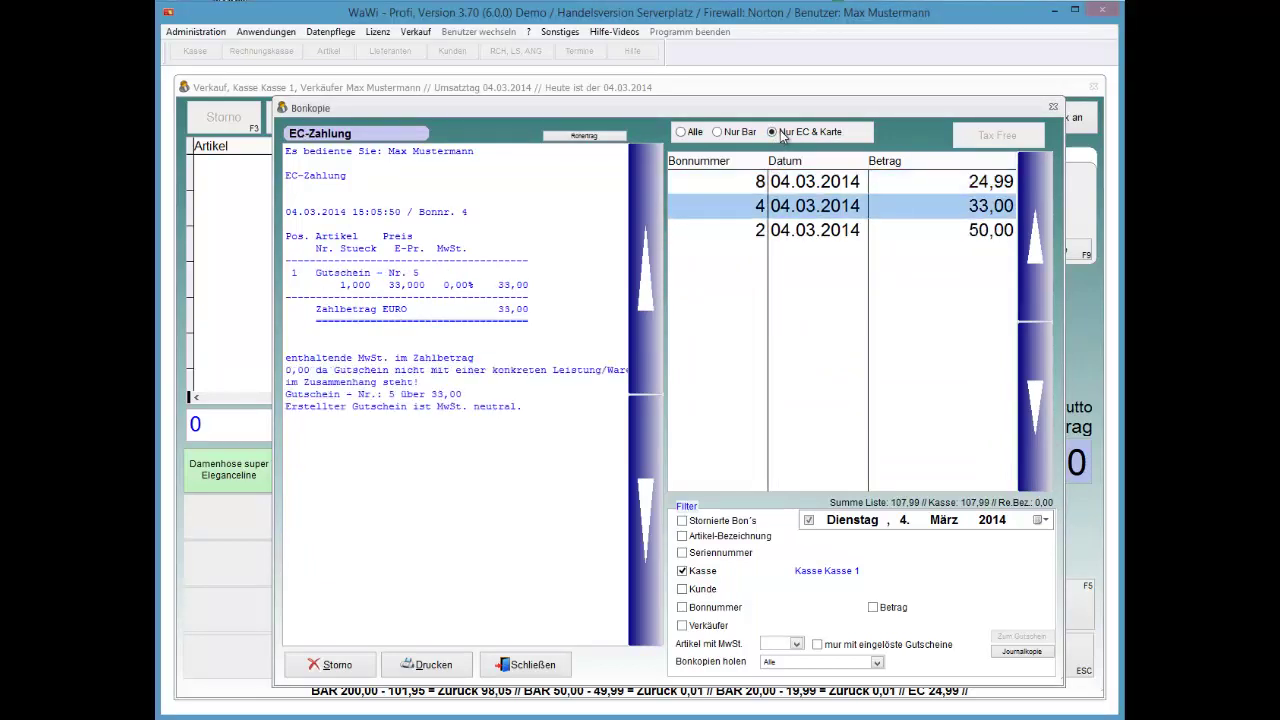
key(Up)
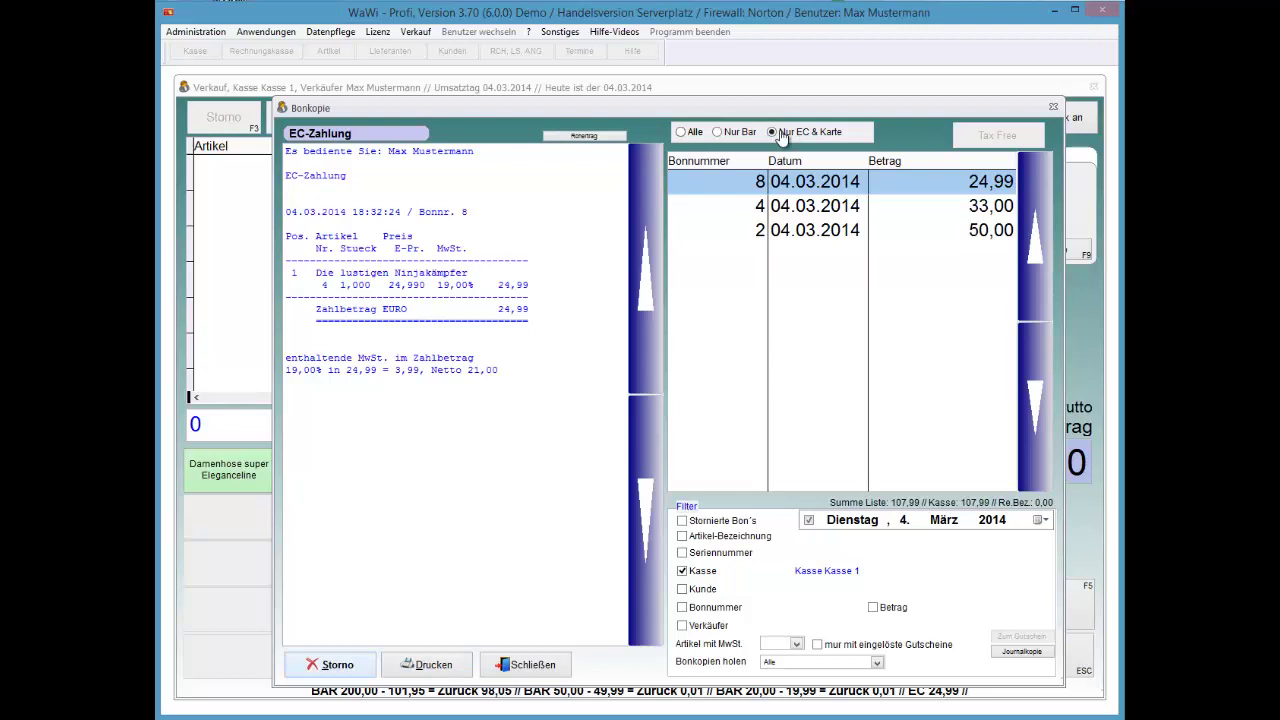
key(Return)
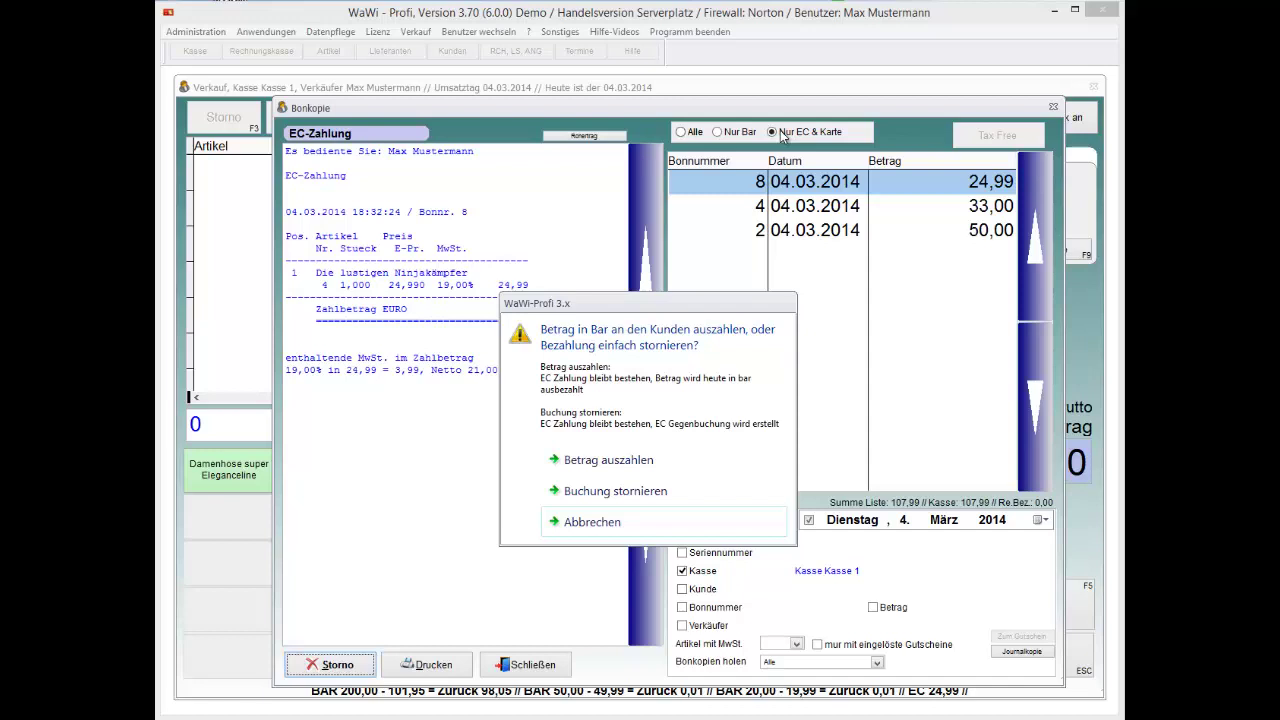
key(Up)
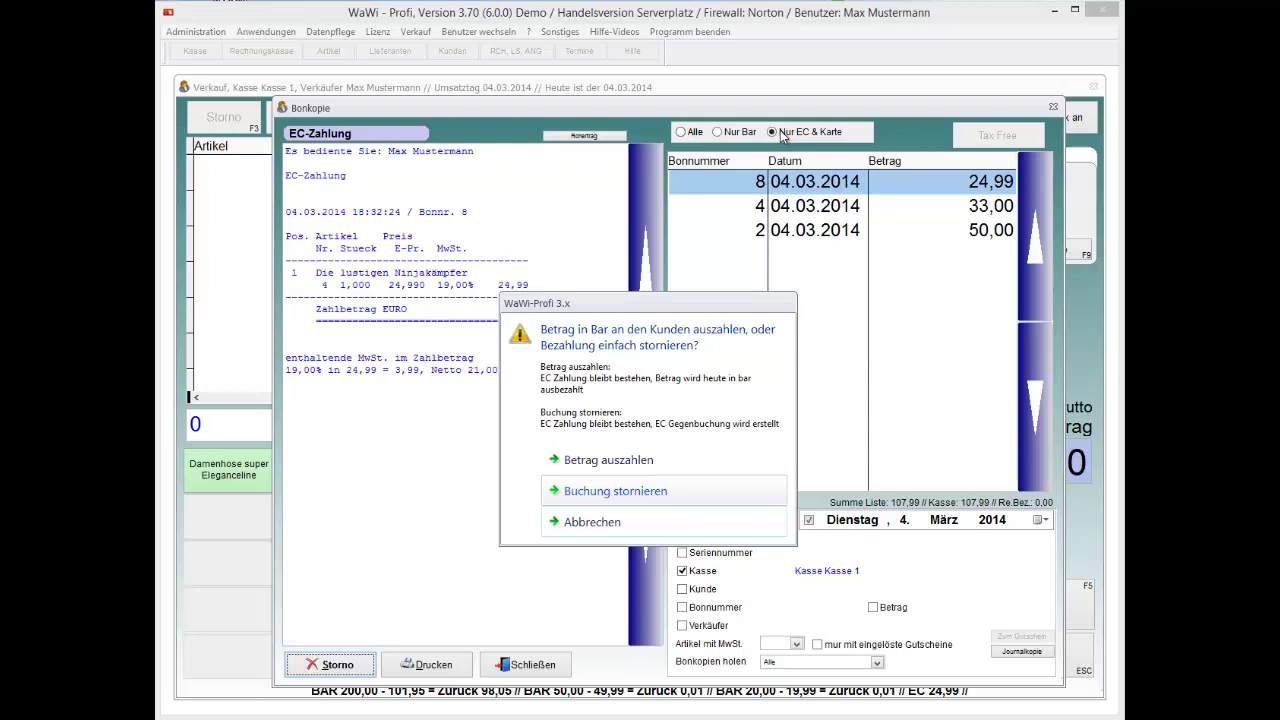
key(Up)
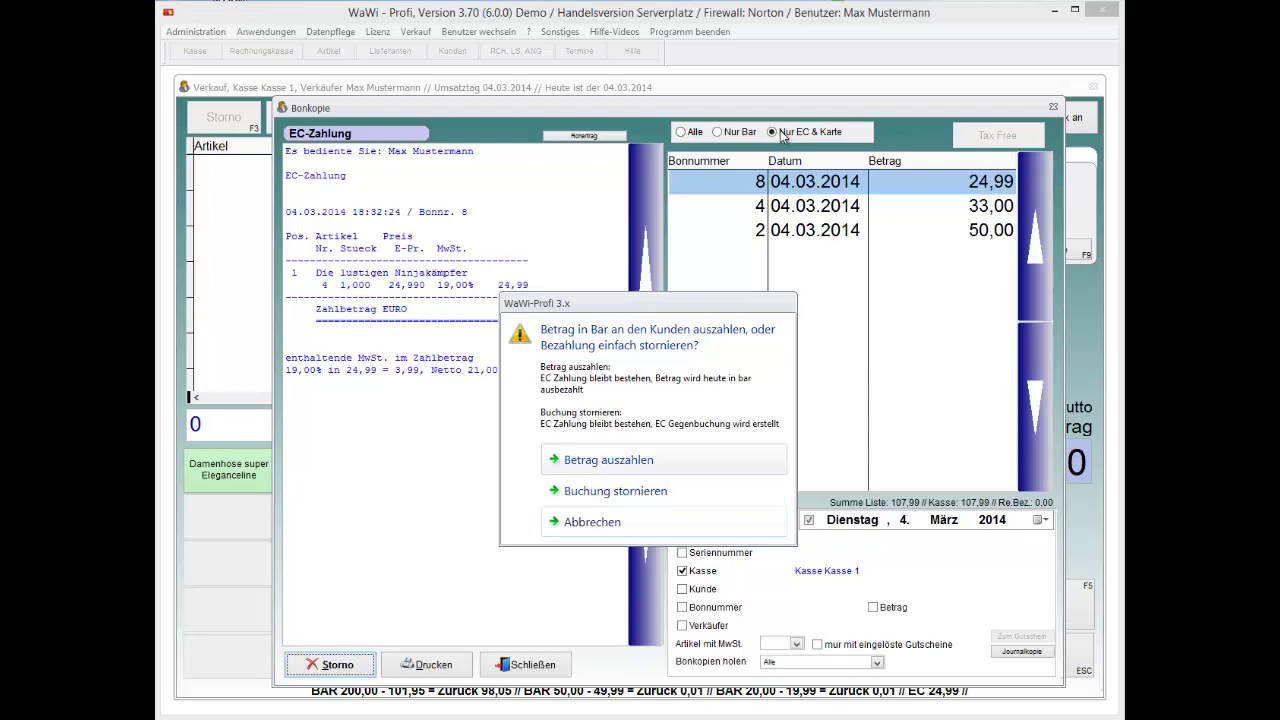
key(Down)
key(Up)
key(Down)
key(Return)
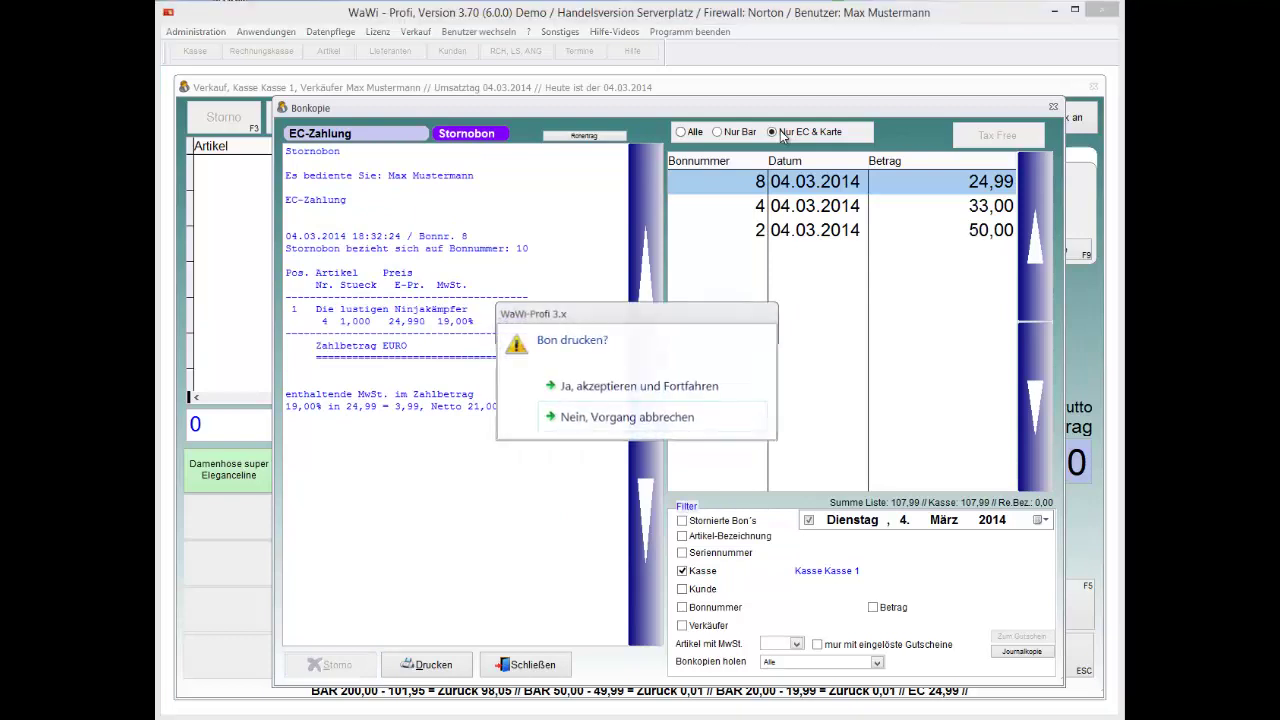
key(Return)
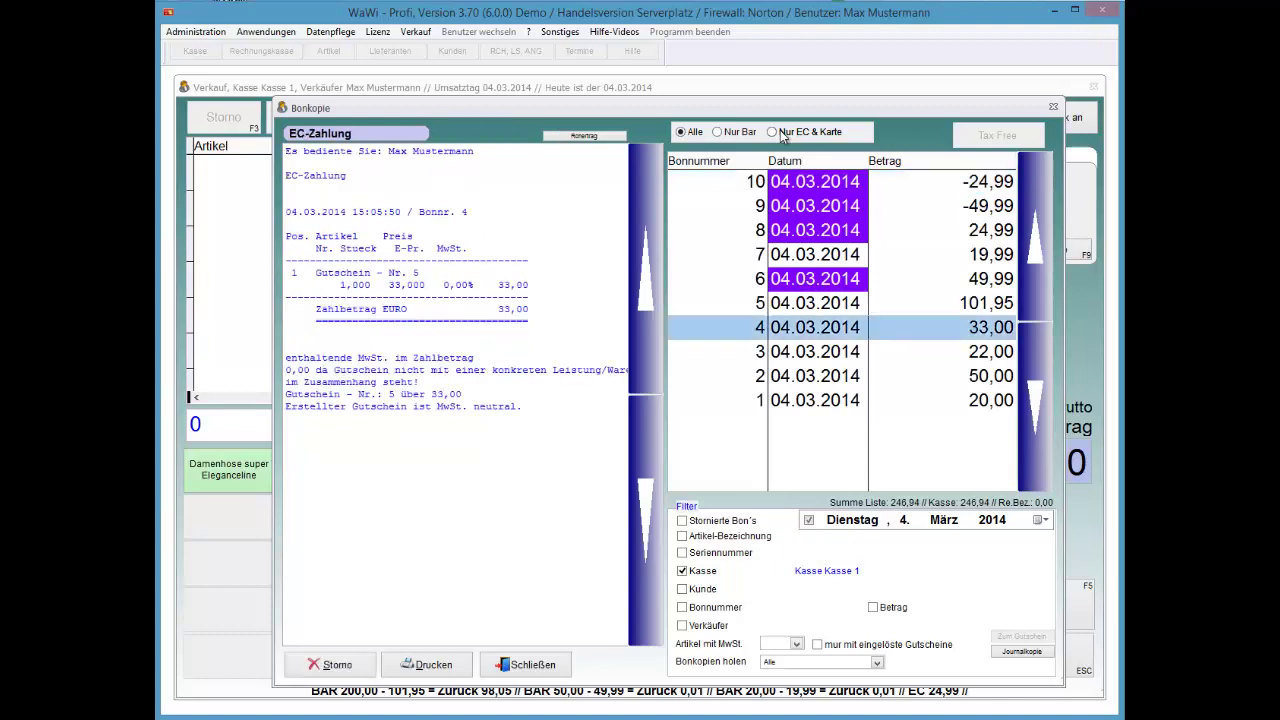
Review cancelled receipt 8 and its cash payout receipt 10 in the full list, checking the cross-reference and the payment type
key(Home)
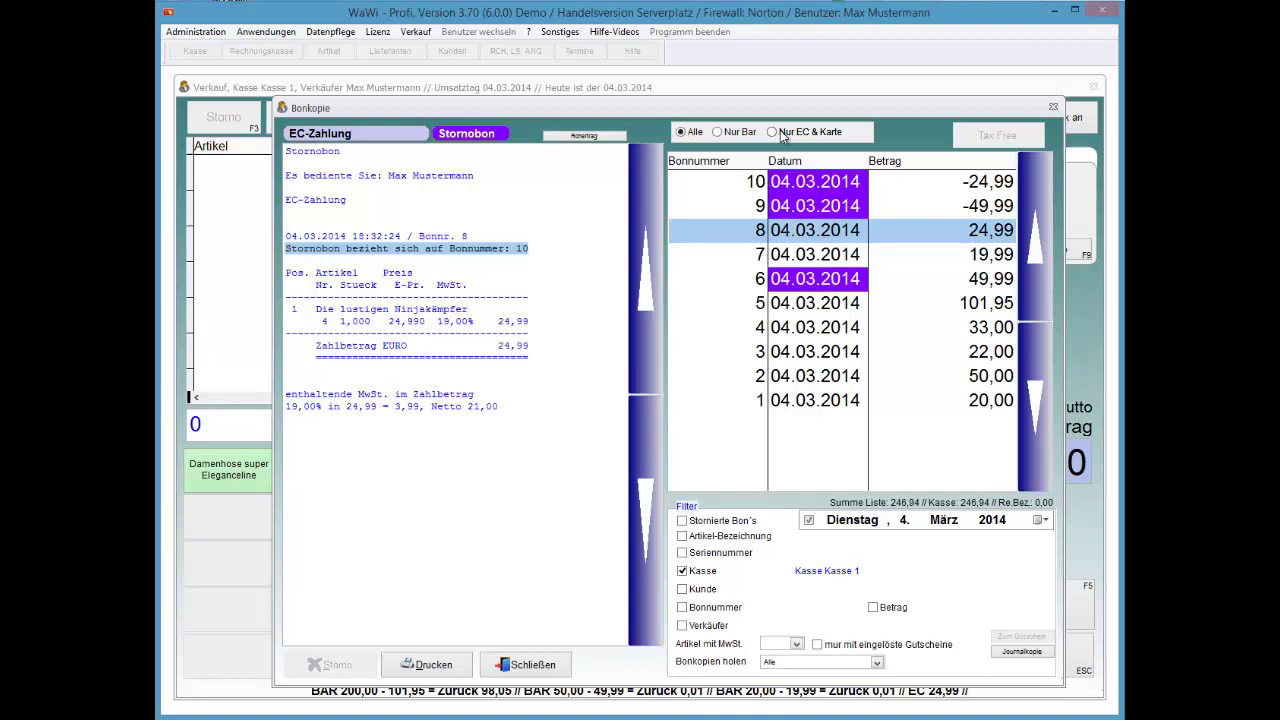
click(783, 136)
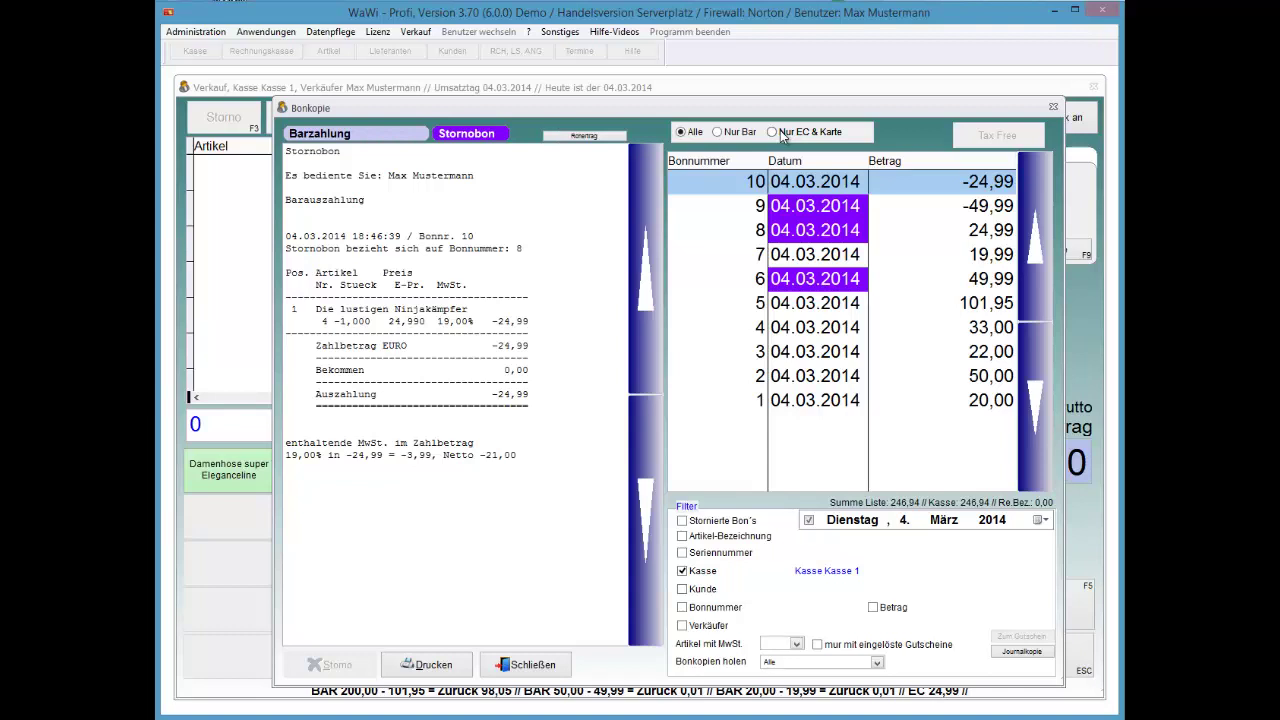
key(shift+Home)
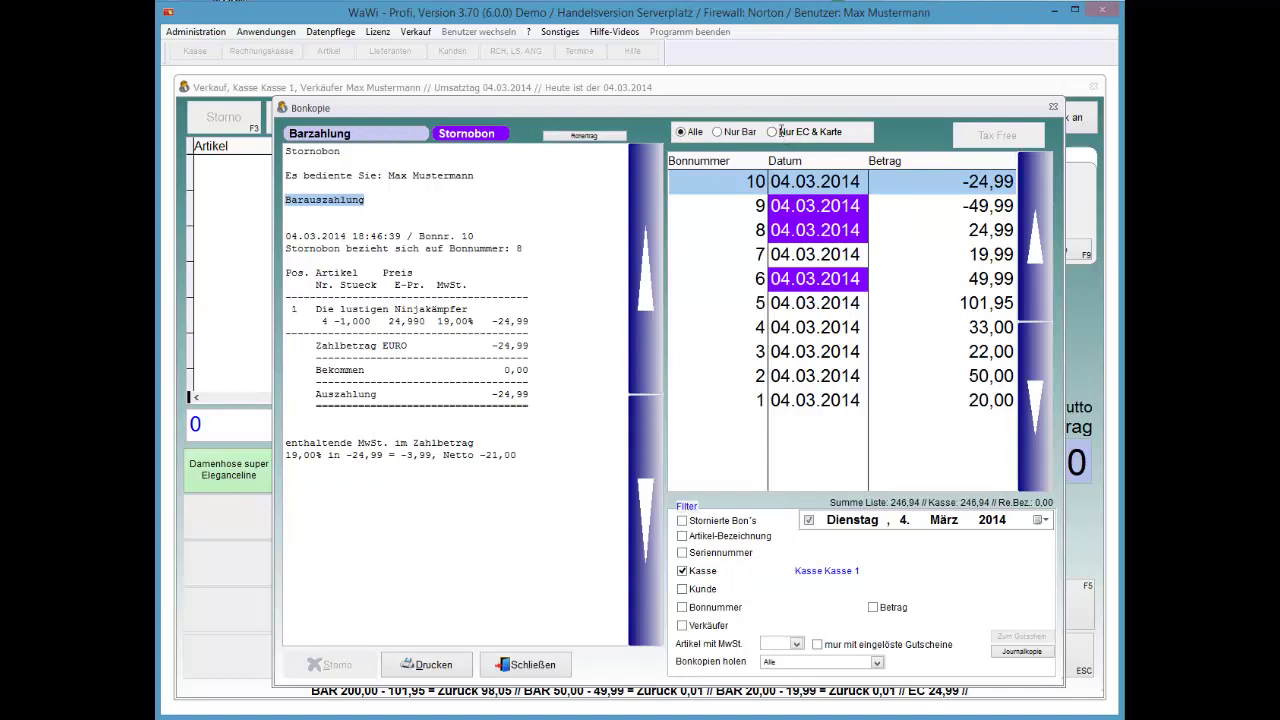
Filter the receipts by Nur EC & Karte and cancel the 50,00 voucher receipt 2 with an EC counter-booking
click(782, 137)
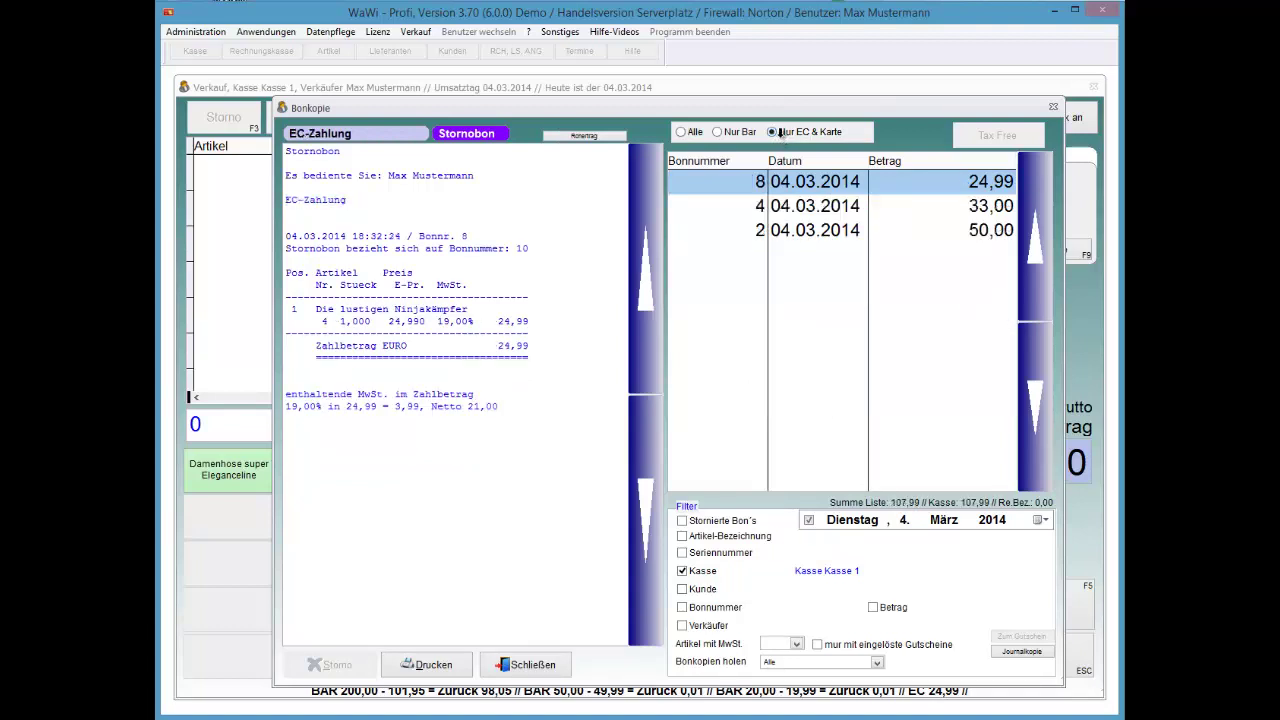
key(Down)
key(Down)
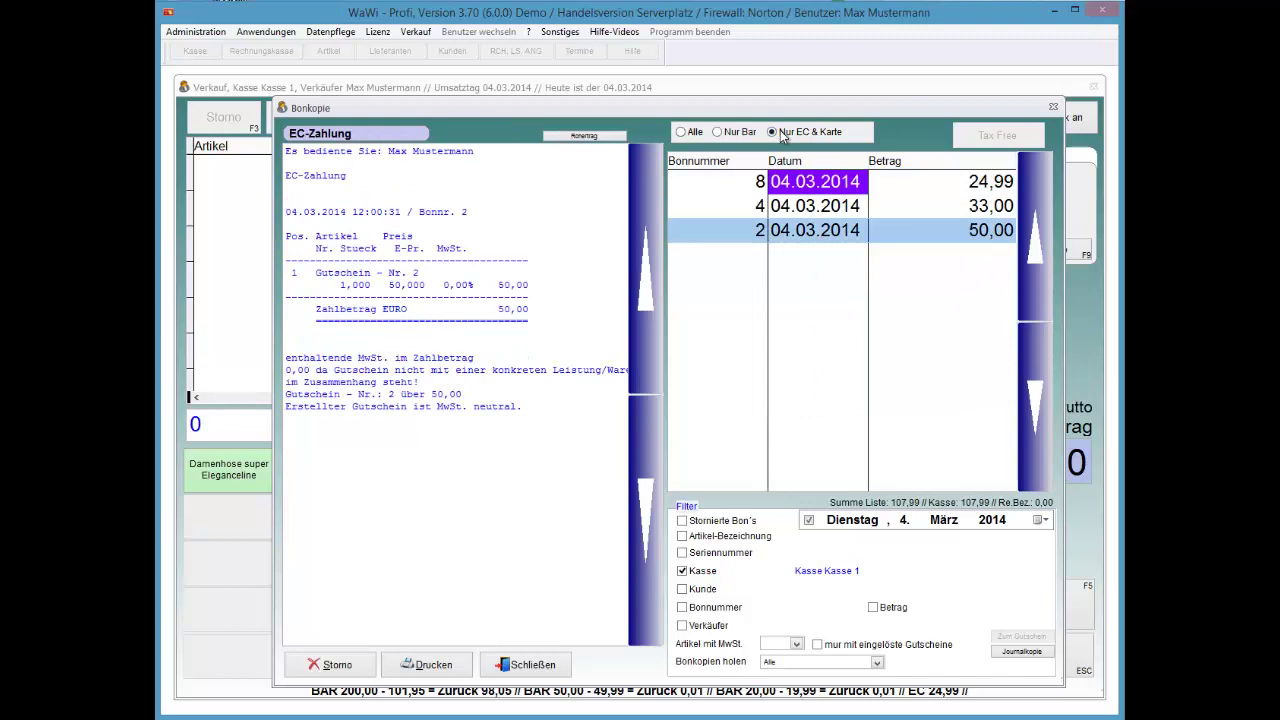
key(Tab)
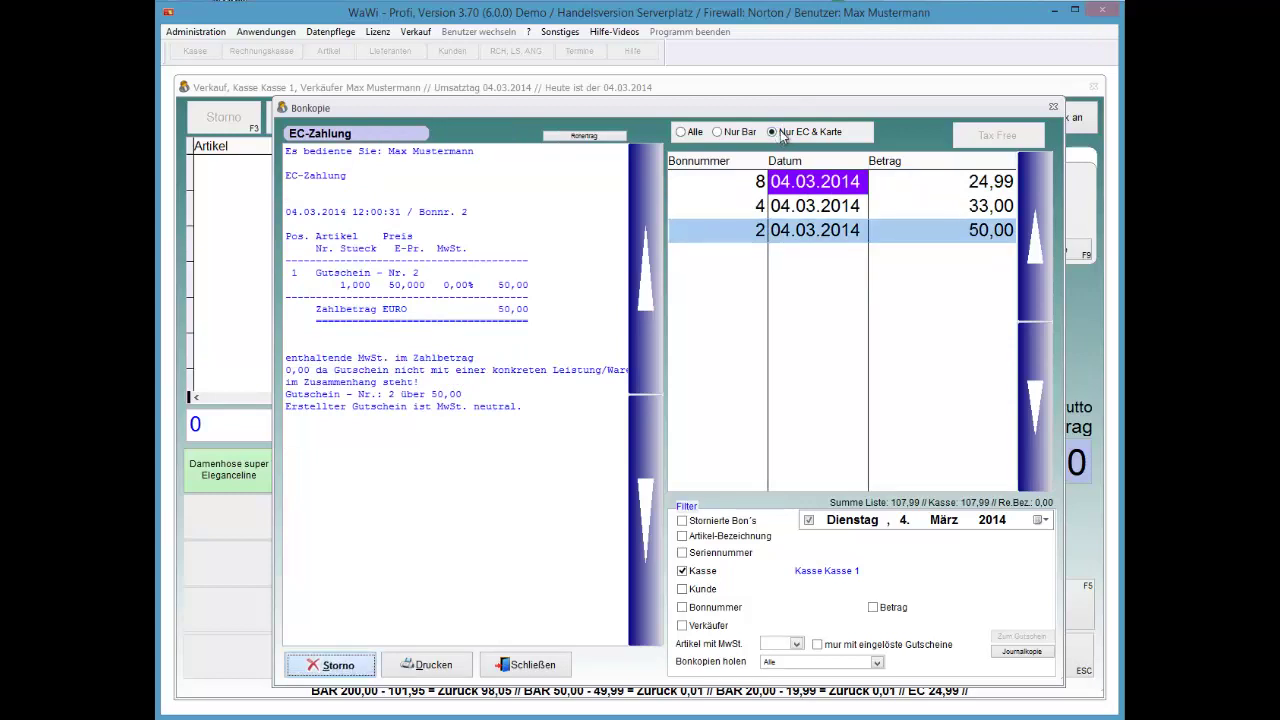
key(Return)
key(Up)
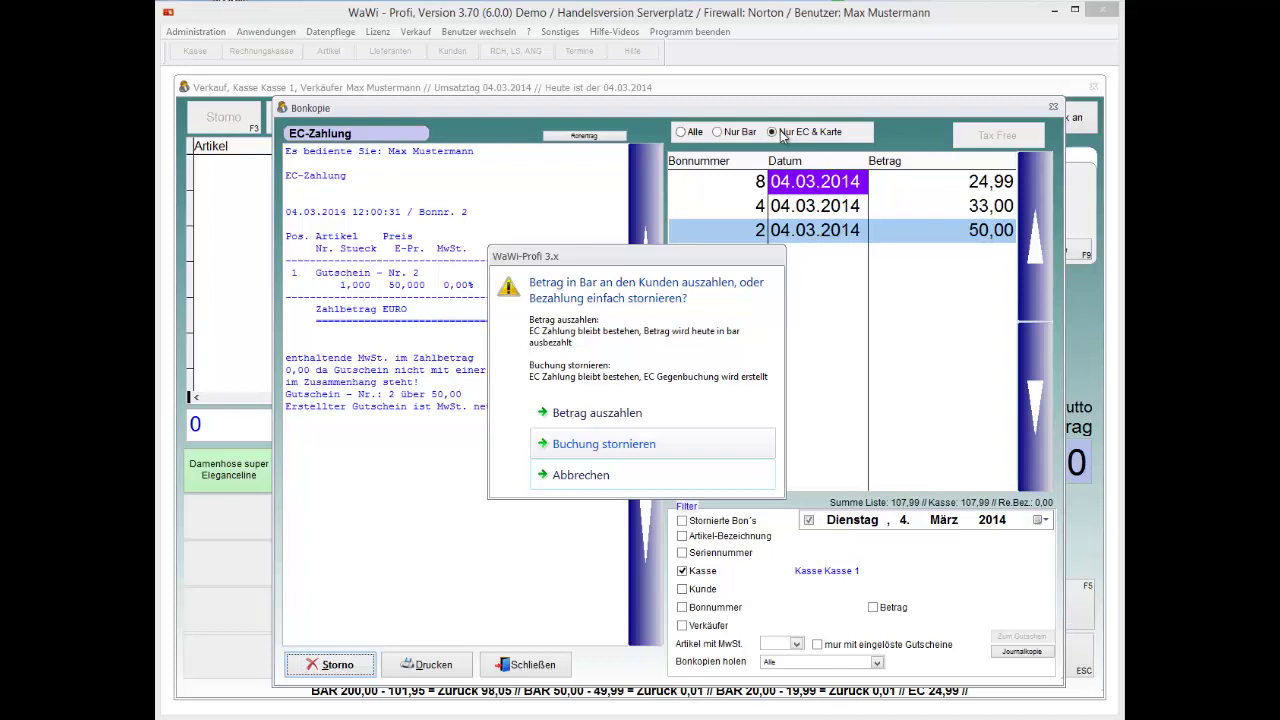
key(Return)
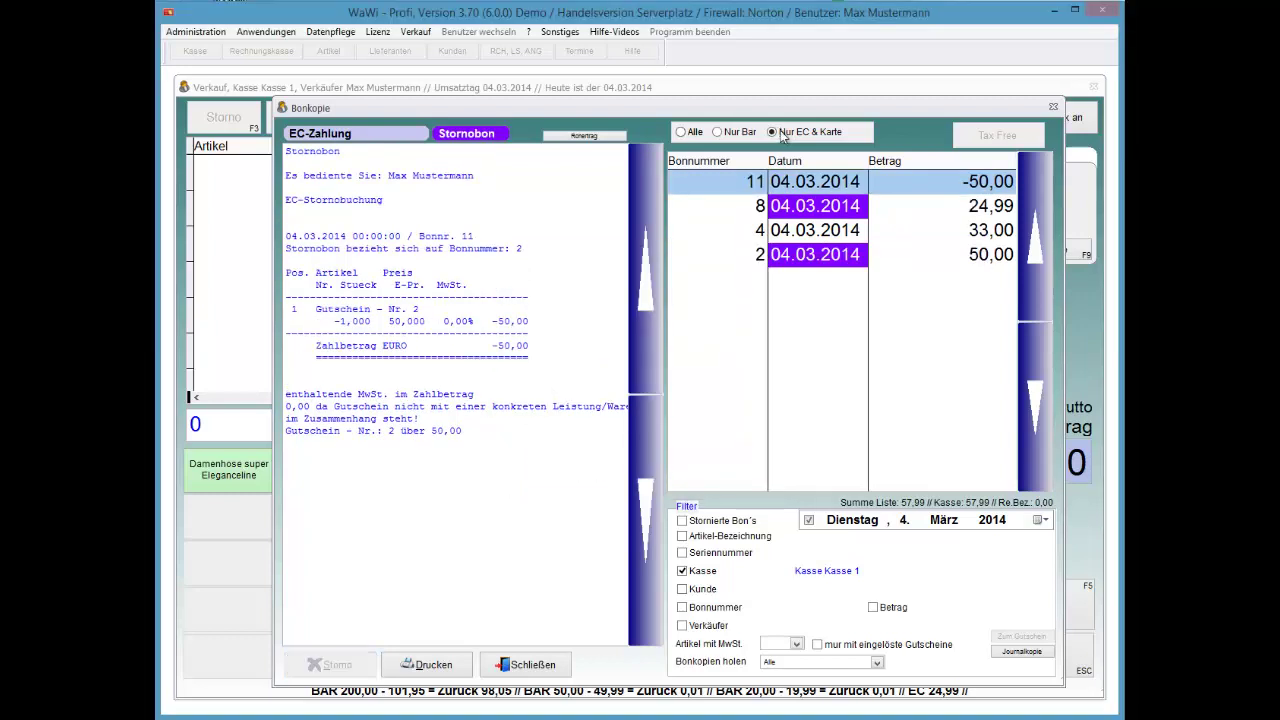
Compare cancelled receipt 2 with cancellation receipt 11, examining the payment type line and the receipt numbers they reference
key(End)
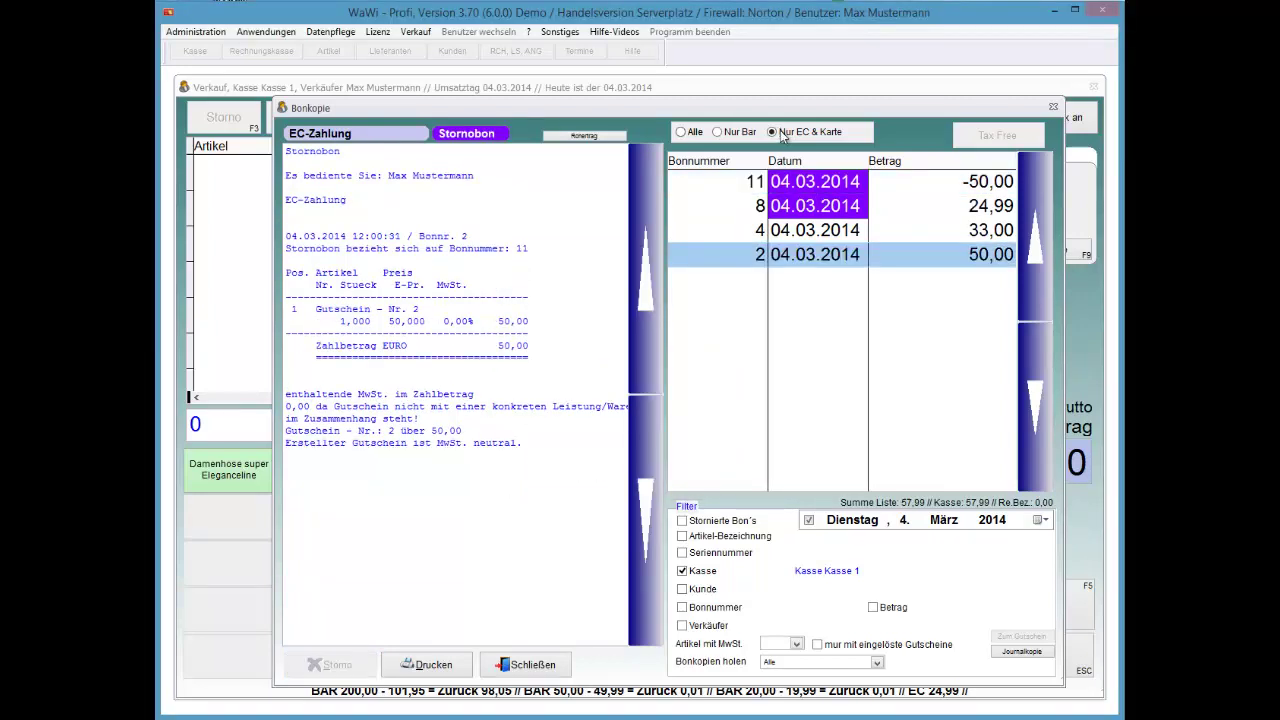
key(Home)
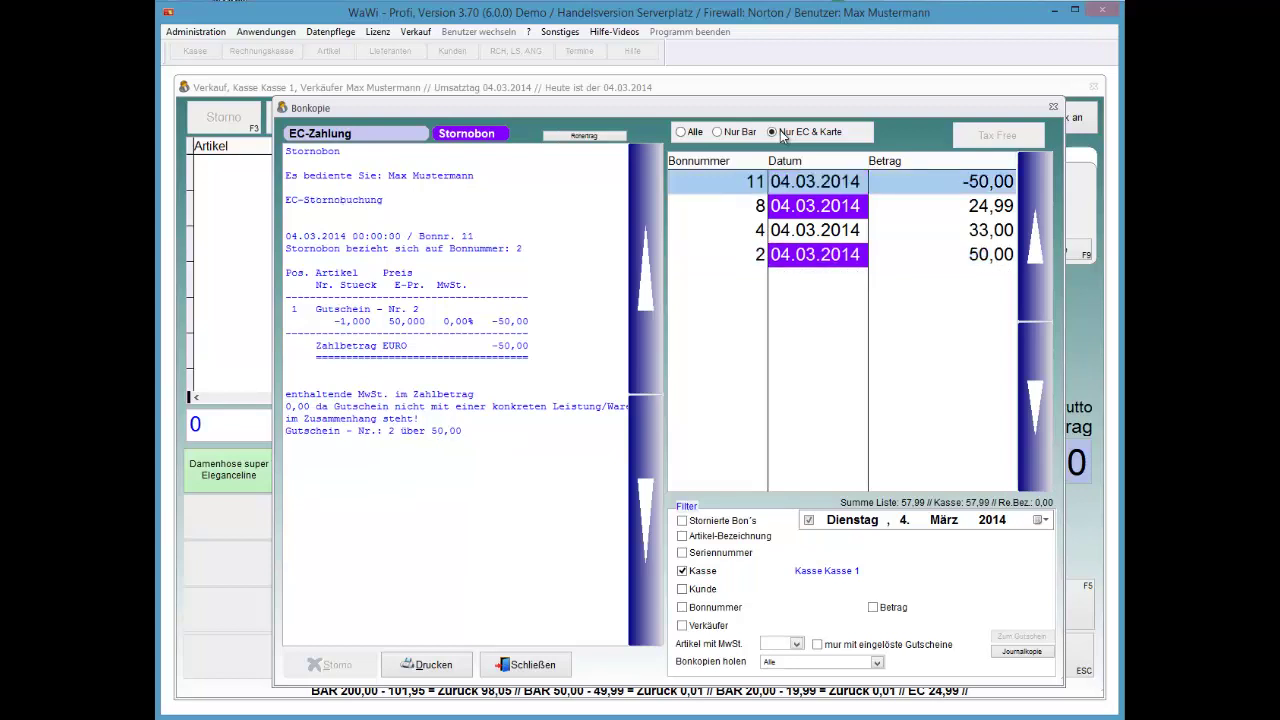
key(End)
key(Home)
drag(383, 199, 285, 199)
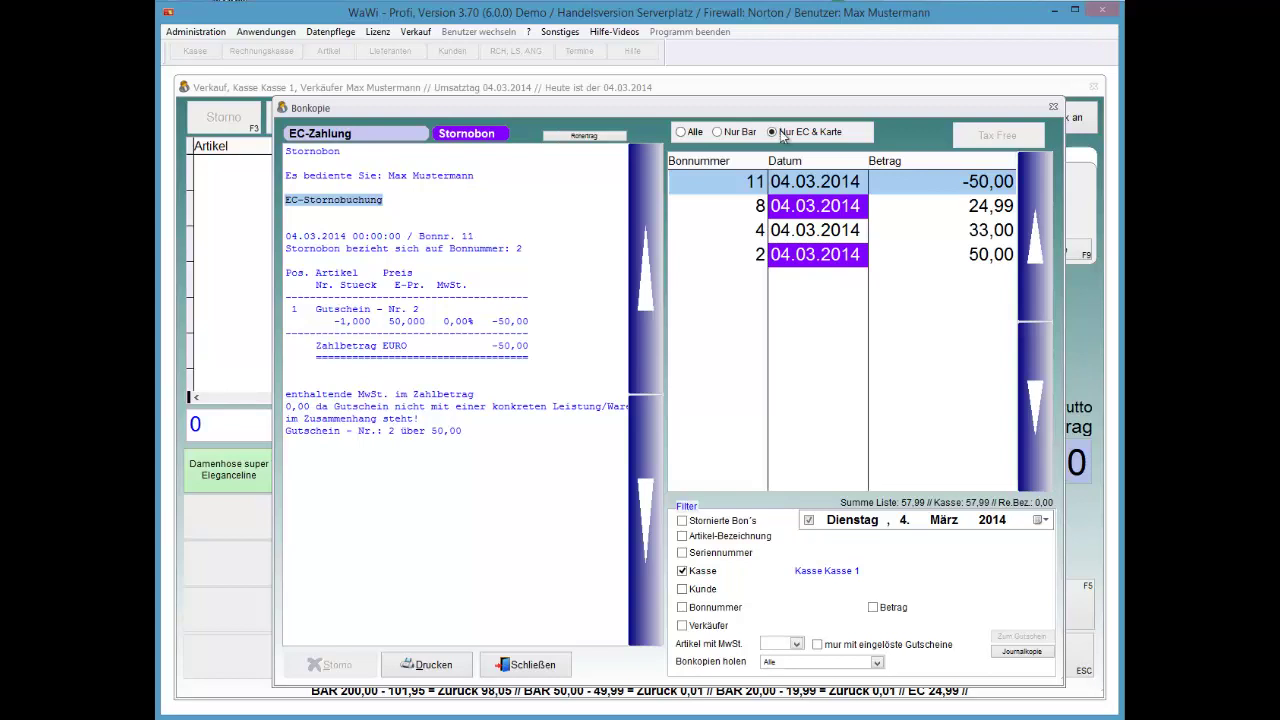
key(End)
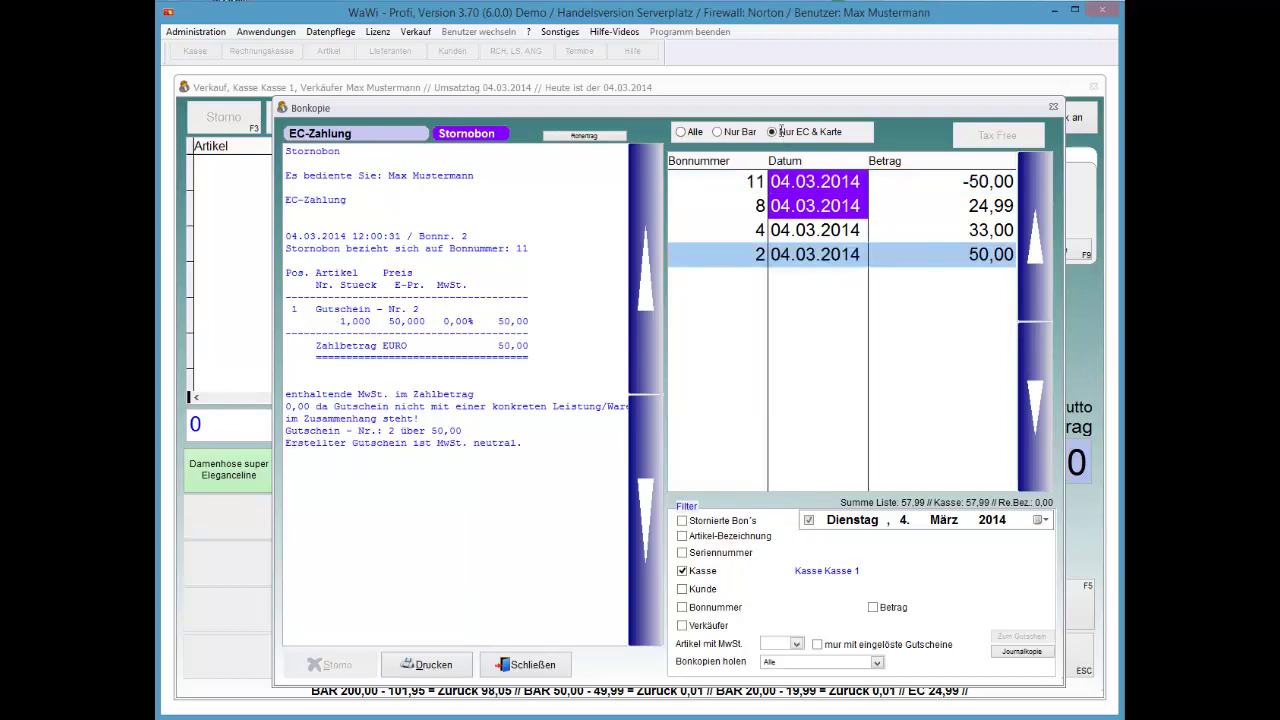
drag(528, 248, 449, 248)
key(Home)
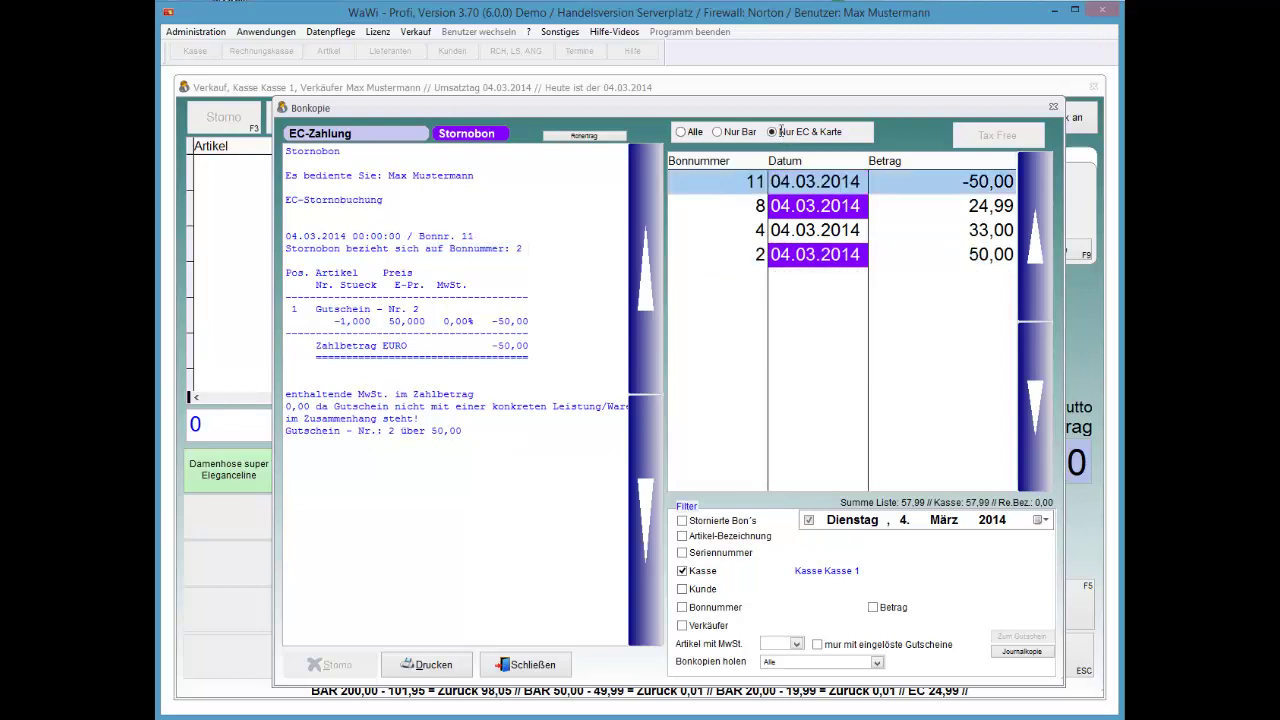
drag(285, 248, 449, 248)
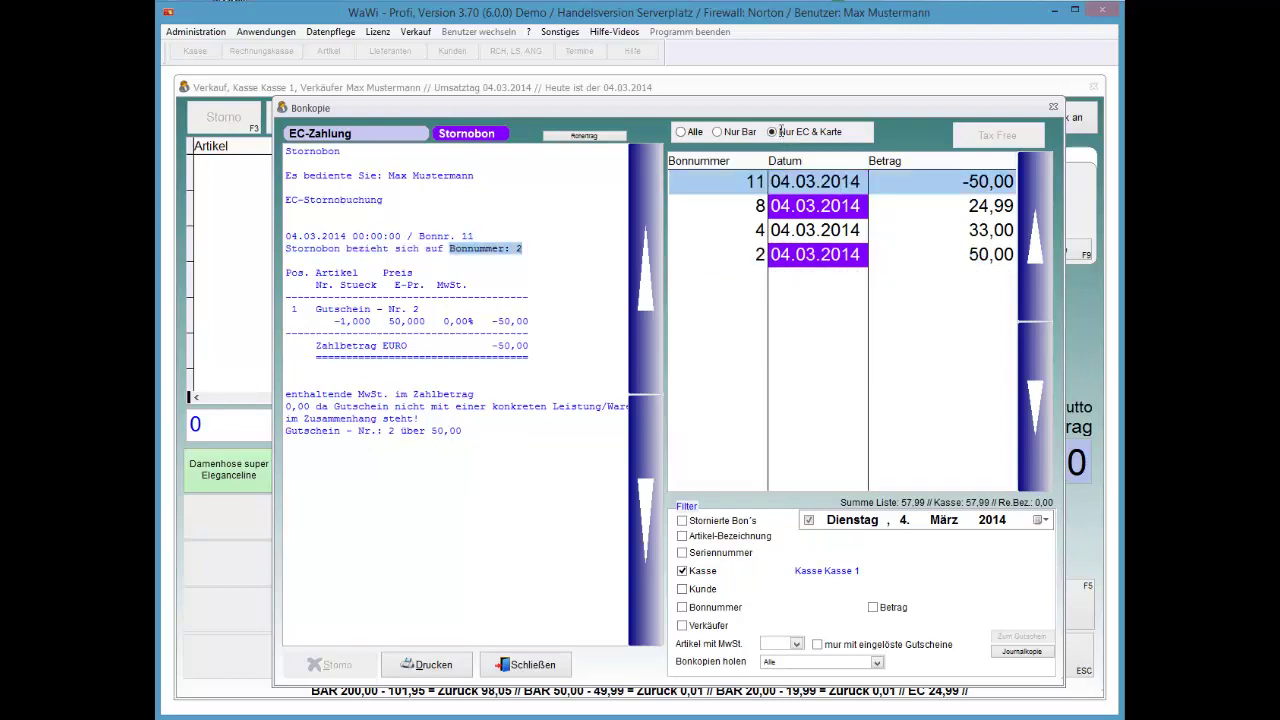
click(467, 285)
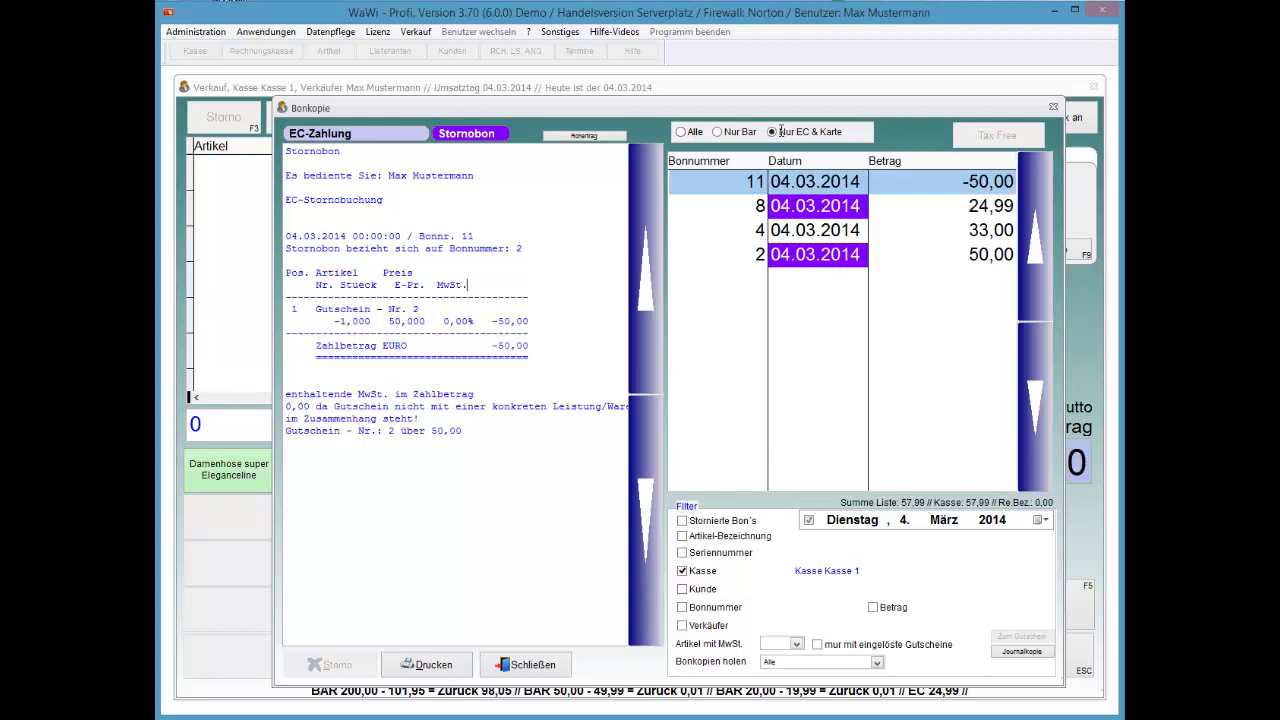
Close the receipt copies and sell one Heutiger Artikel, paid by EC - Manuell
key(Escape)
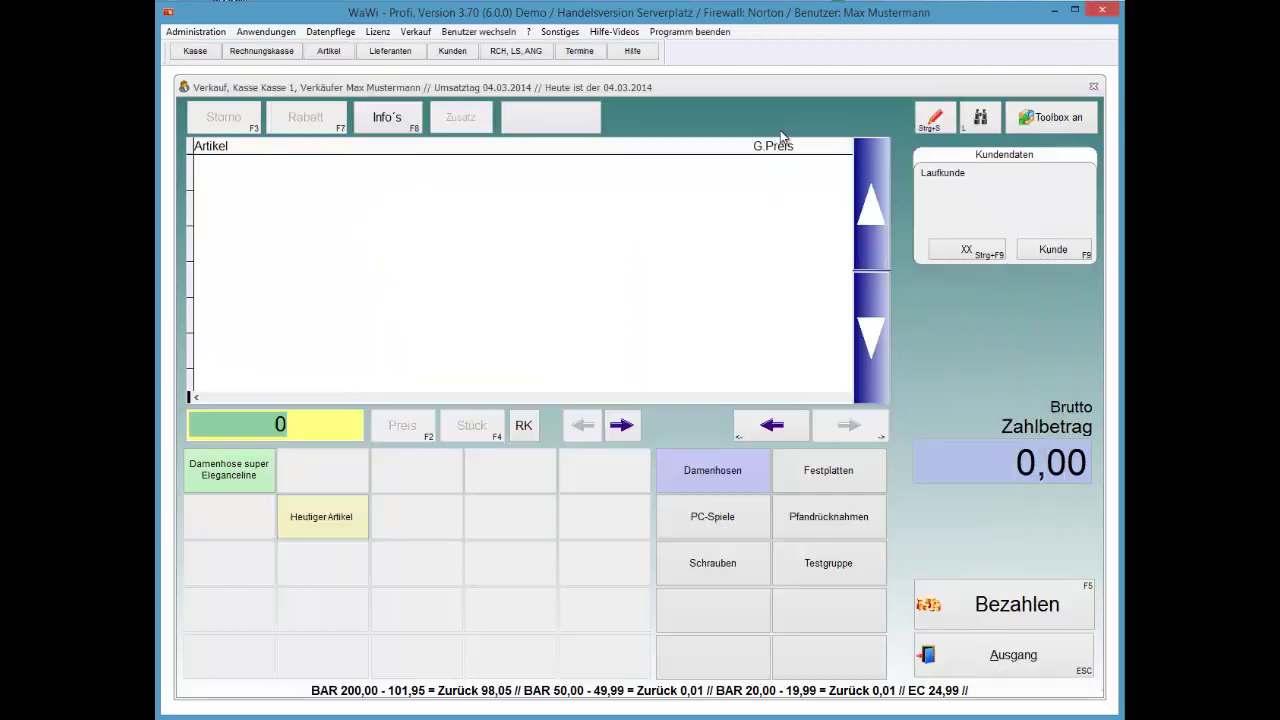
key(Return)
key(Return)
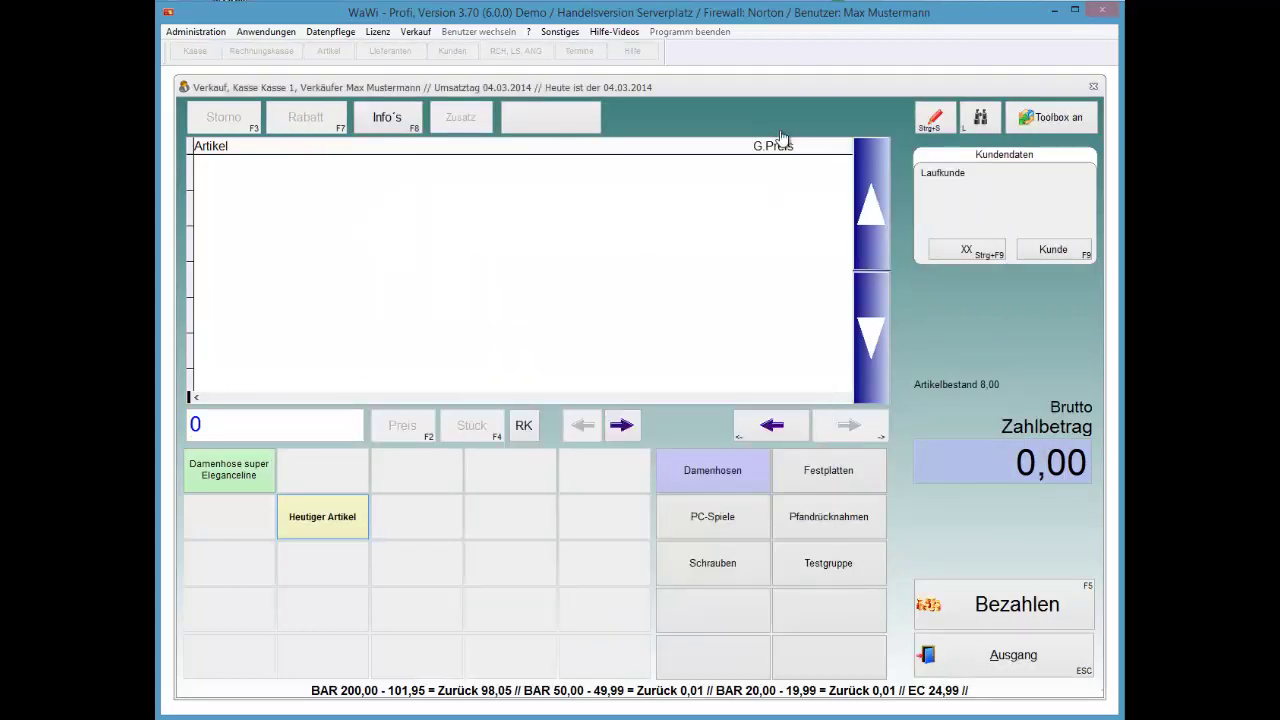
key(F5)
key(e)
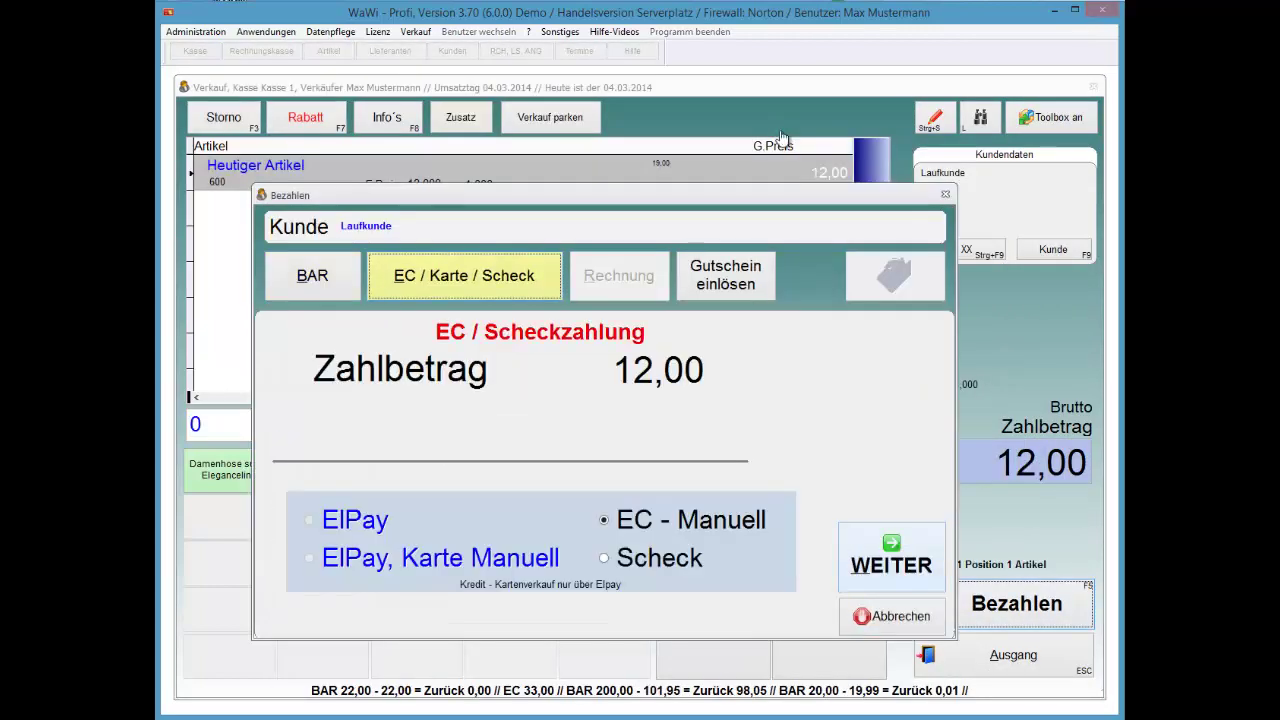
key(Return)
key(Return)
key(Return)
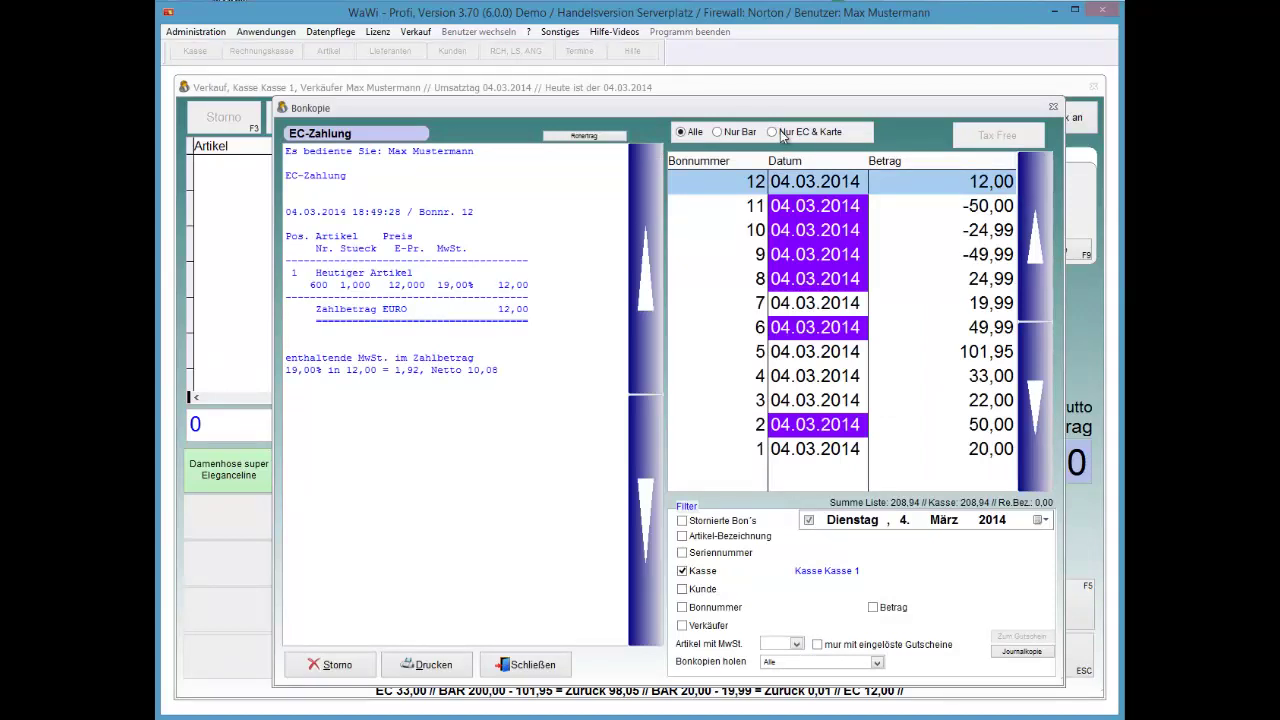
Cancel the new EC receipt 12 for Heutiger Artikel with an EC counter-booking
key(alt+s)
key(shift+Tab)
key(Return)
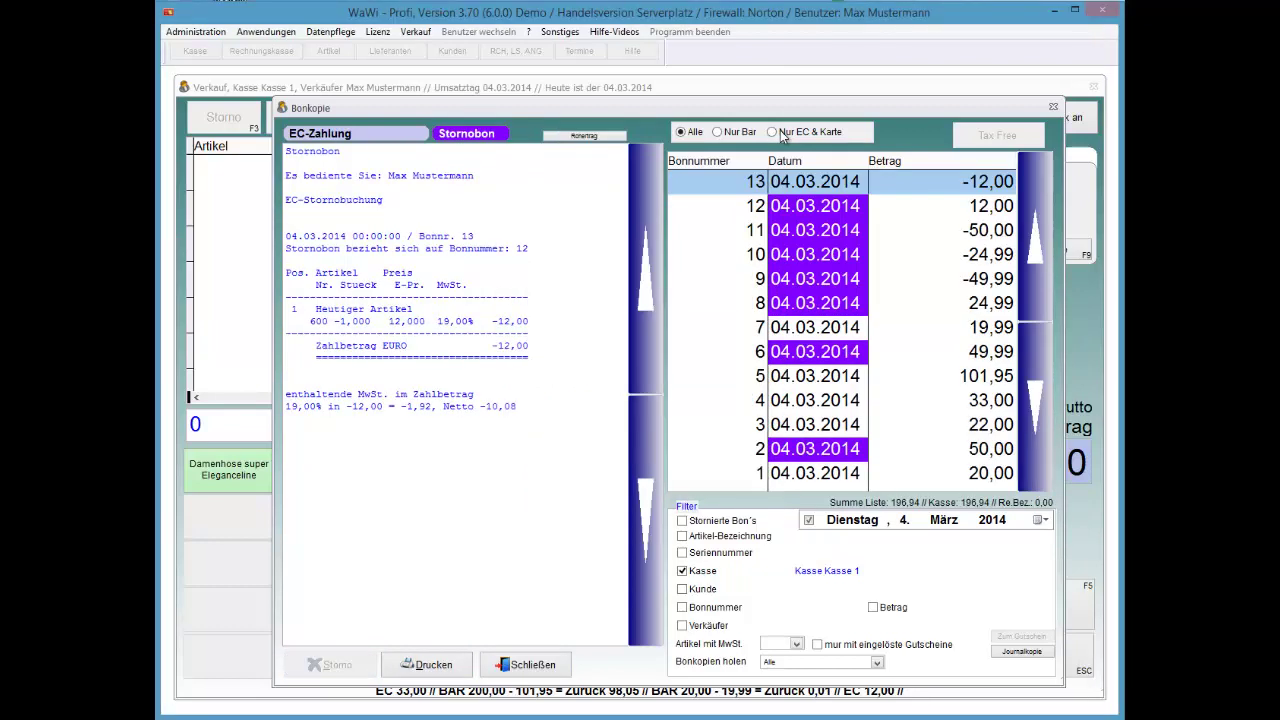
View the oldest cash voucher receipts, from receipt 1 up to receipt 3, and close the receipt copies
key(Tab)
key(End)
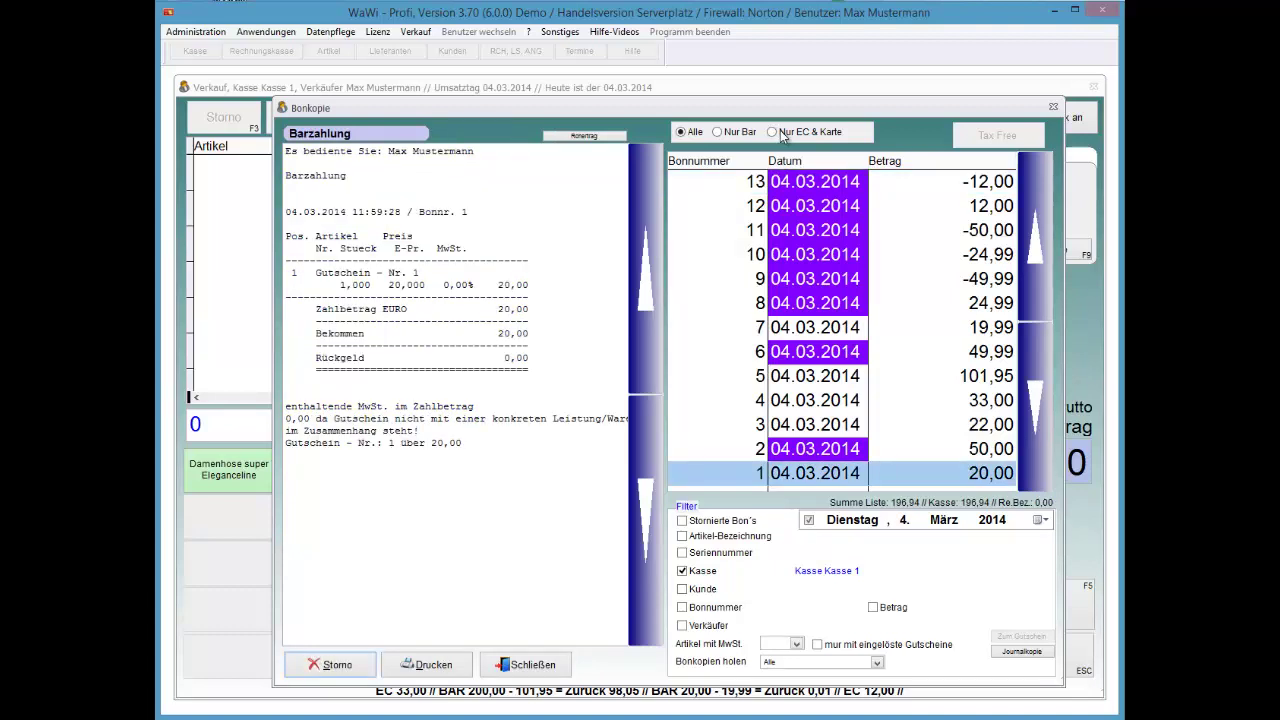
key(Up)
key(Up)
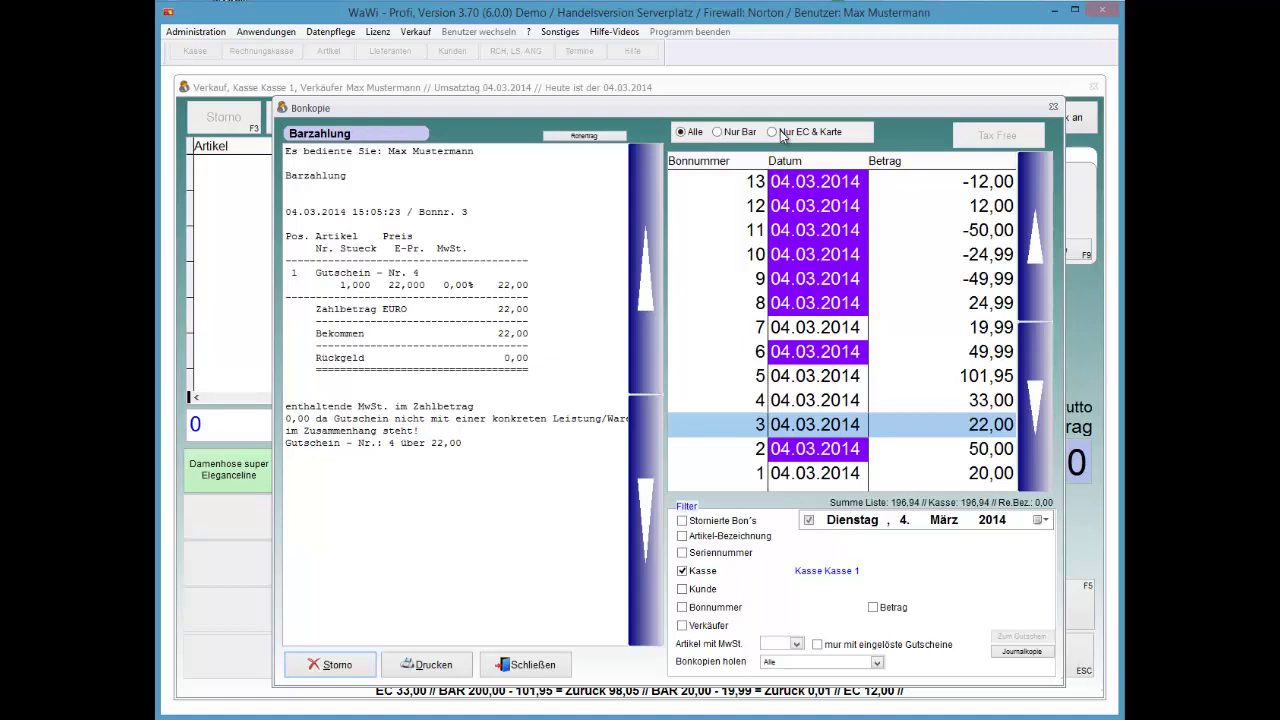
key(Escape)
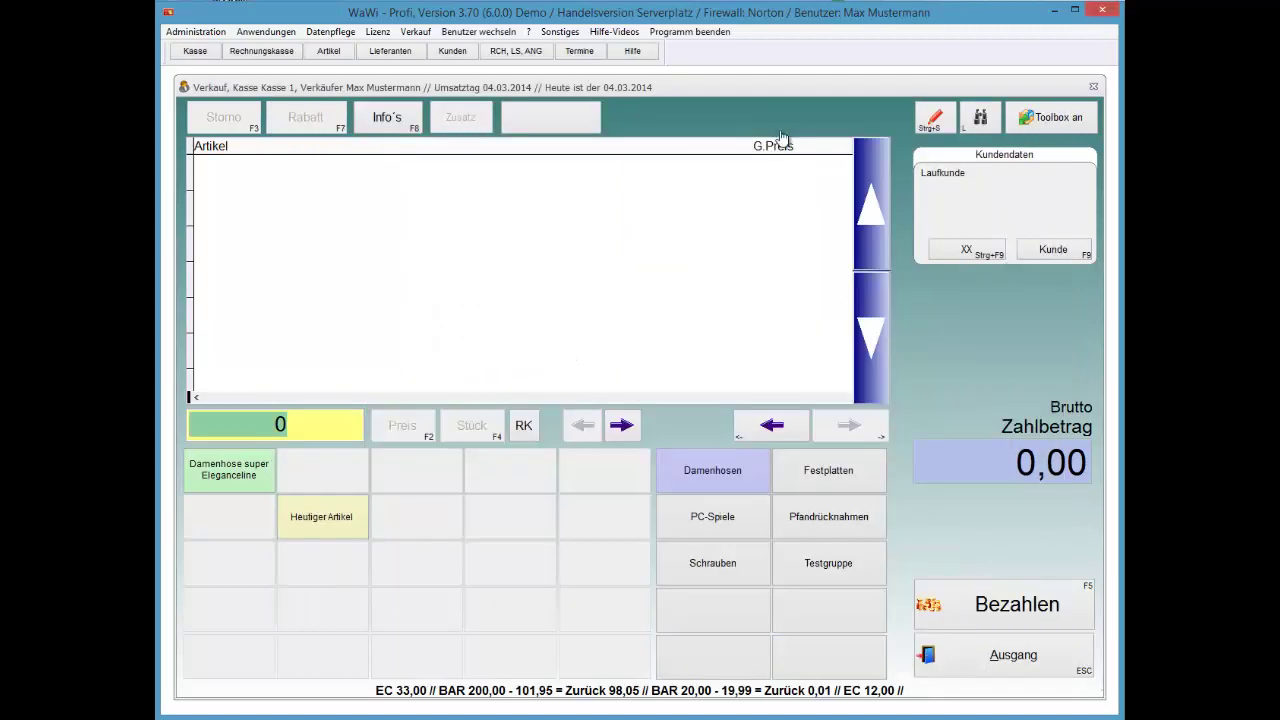
Open the user permissions for Kasse, turn off Bonkopien, Gesamtsumme aus Liste anzeigen for the first employee, and close without applying
key(alt+a)
key(Right)
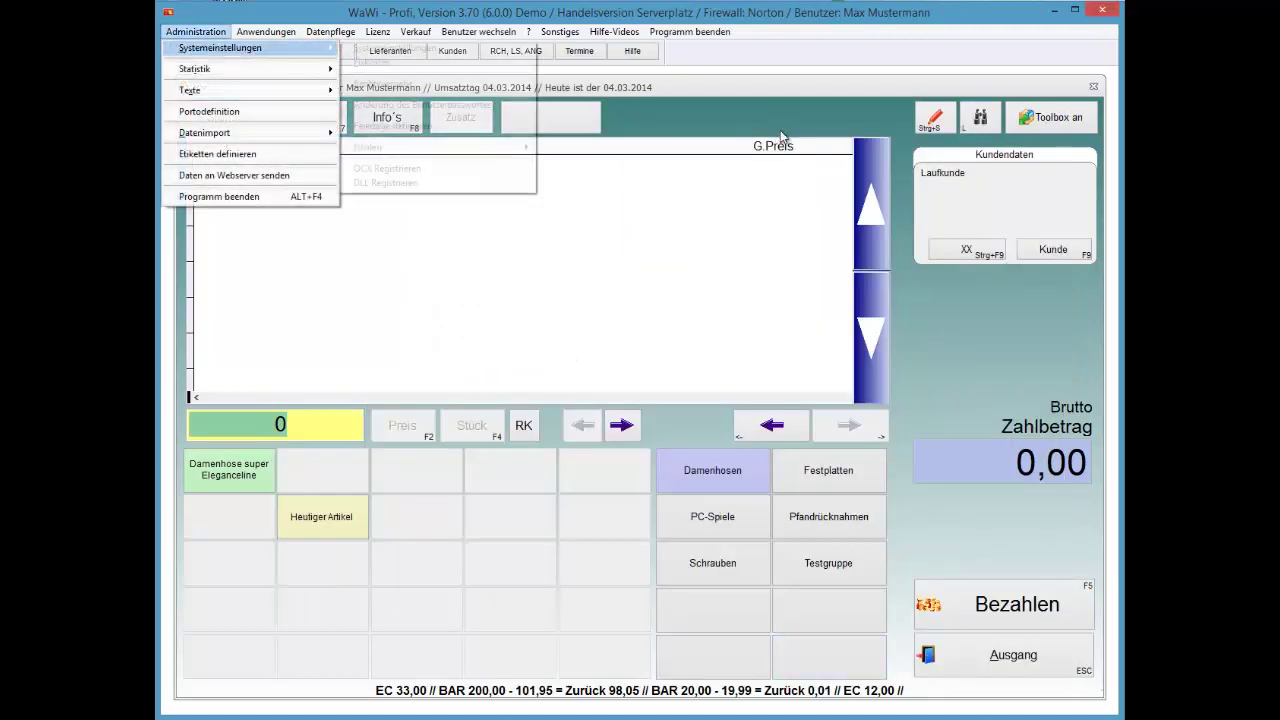
key(Down)
key(Down)
key(Return)
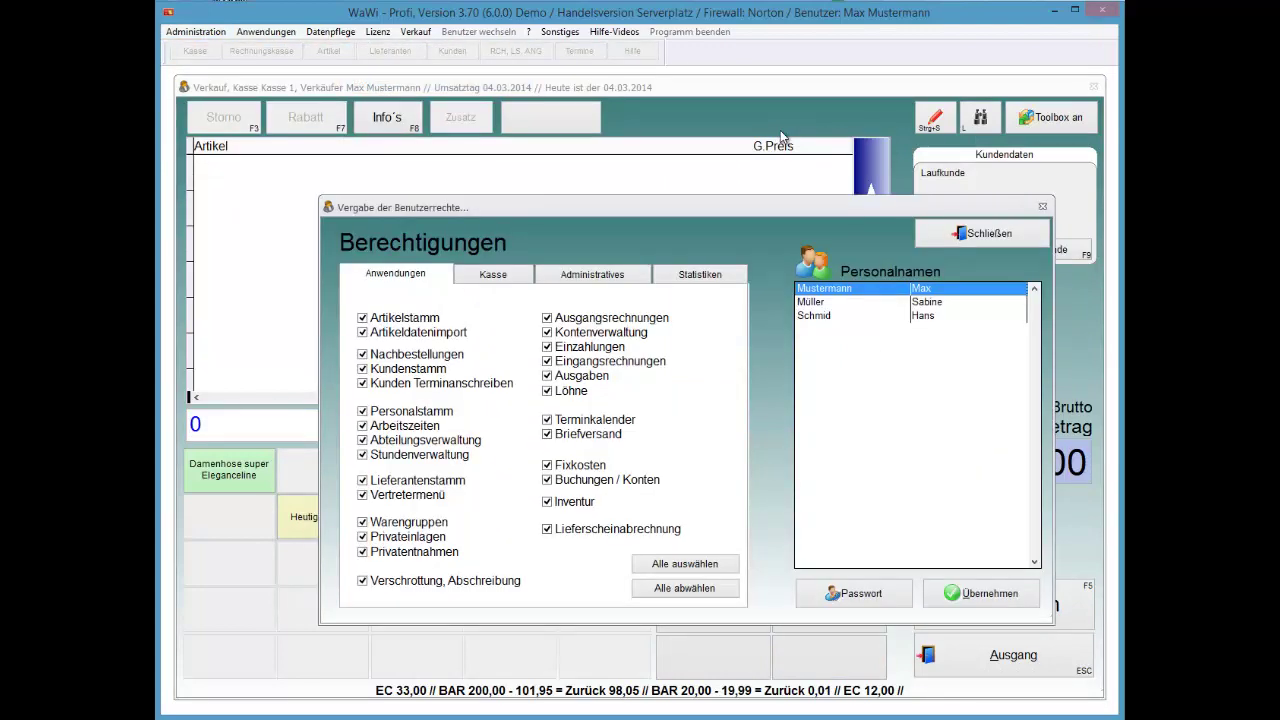
key(ctrl+Tab)
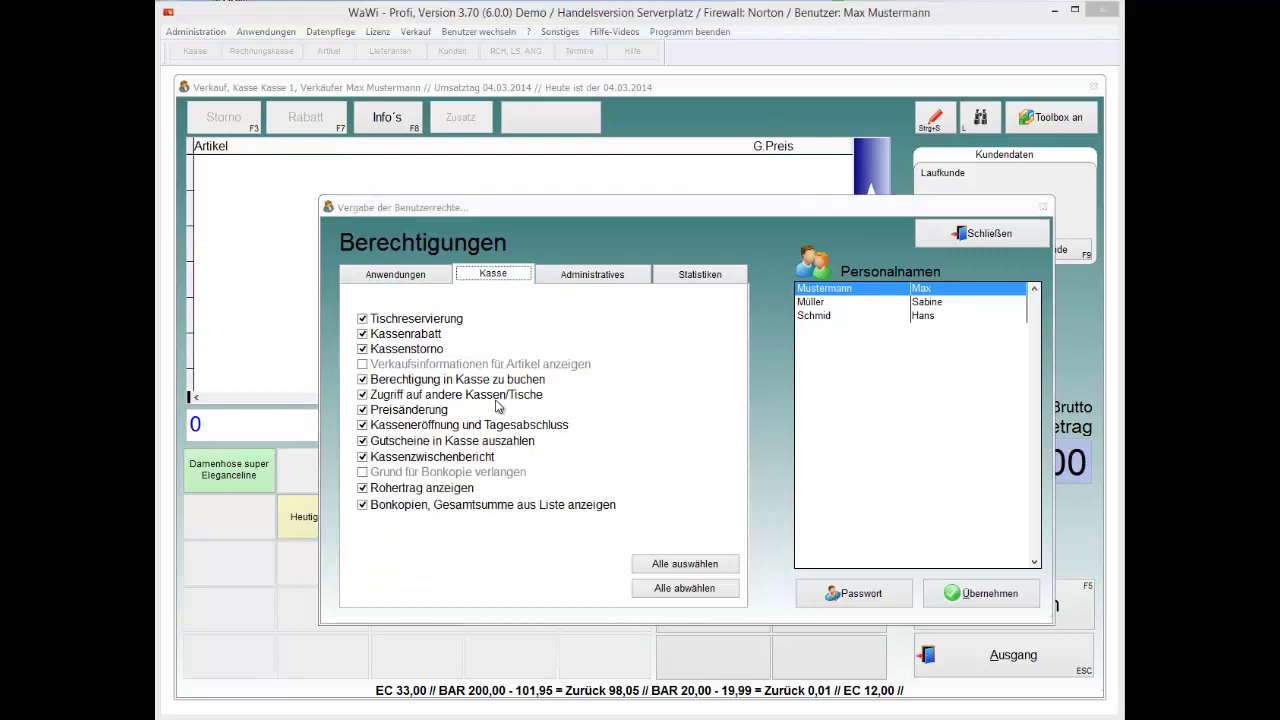
click(510, 508)
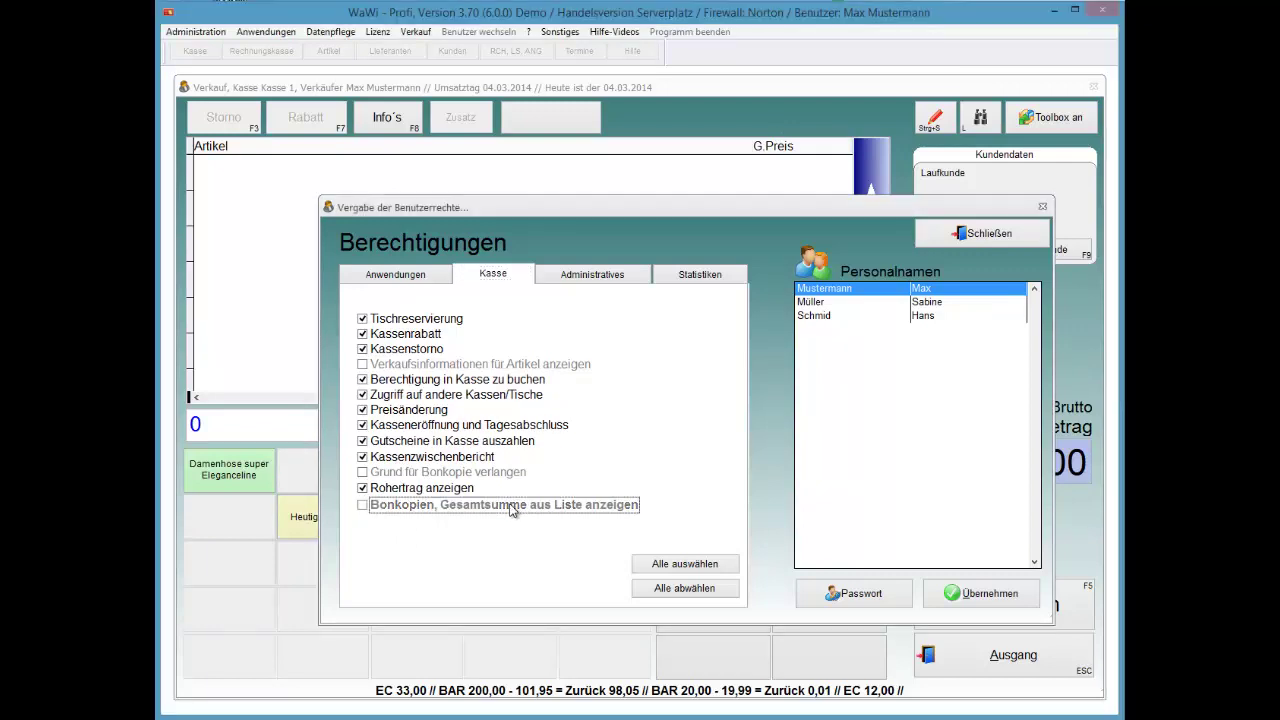
key(Escape)
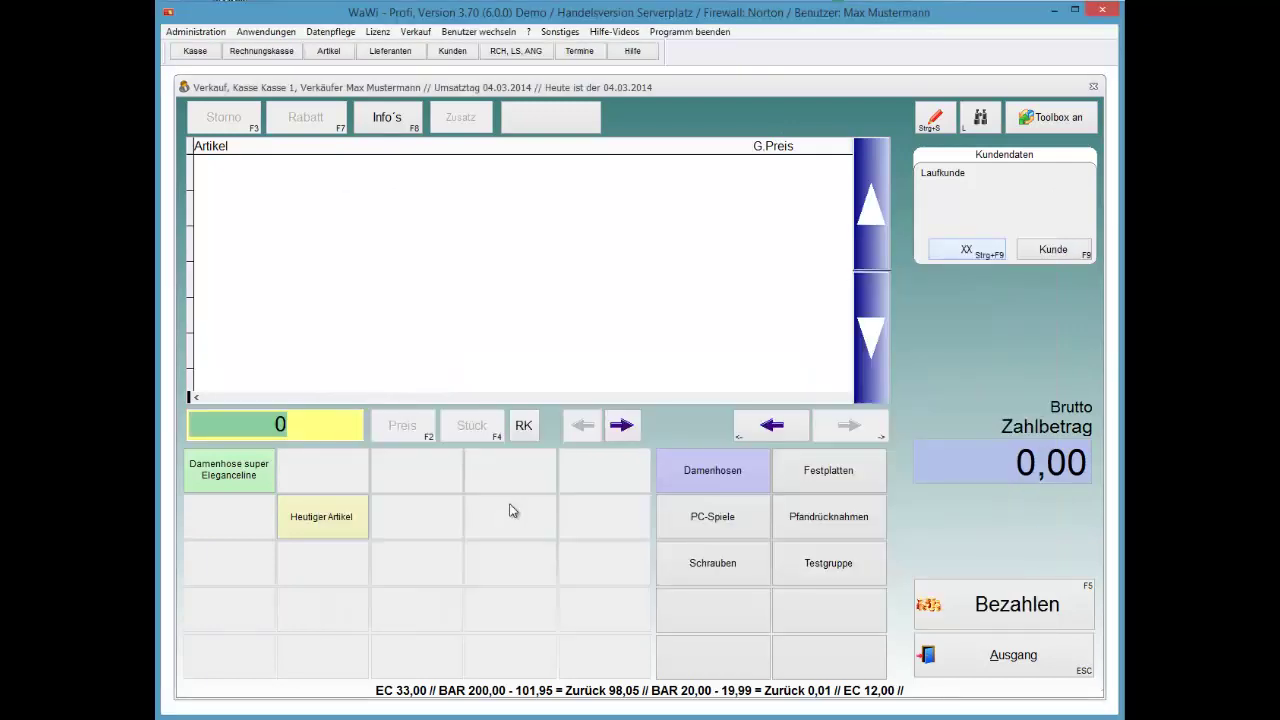
Open the receipt copies to check the total line below the receipt list, and close both the copies and the cash register
key(ctrl+b)
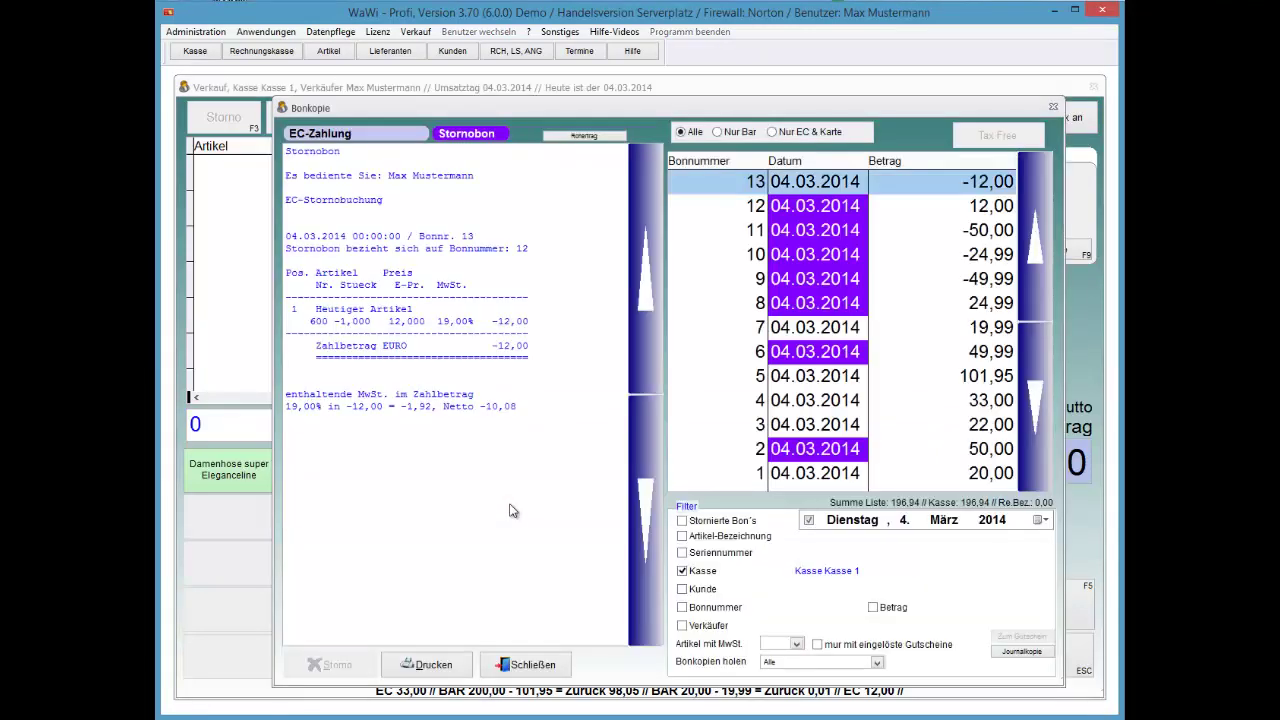
key(Escape)
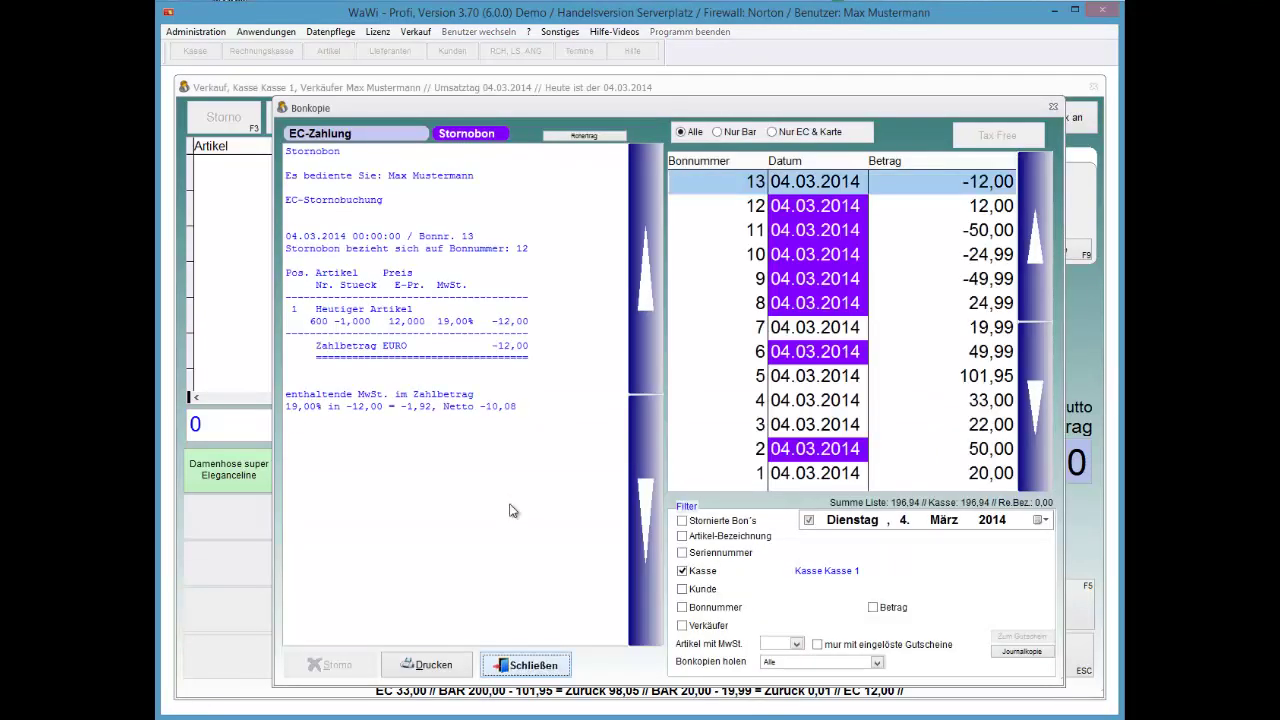
key(Escape)
Reopen the cash register and open its receipt copies to check whether the list total is shown
key(Return)
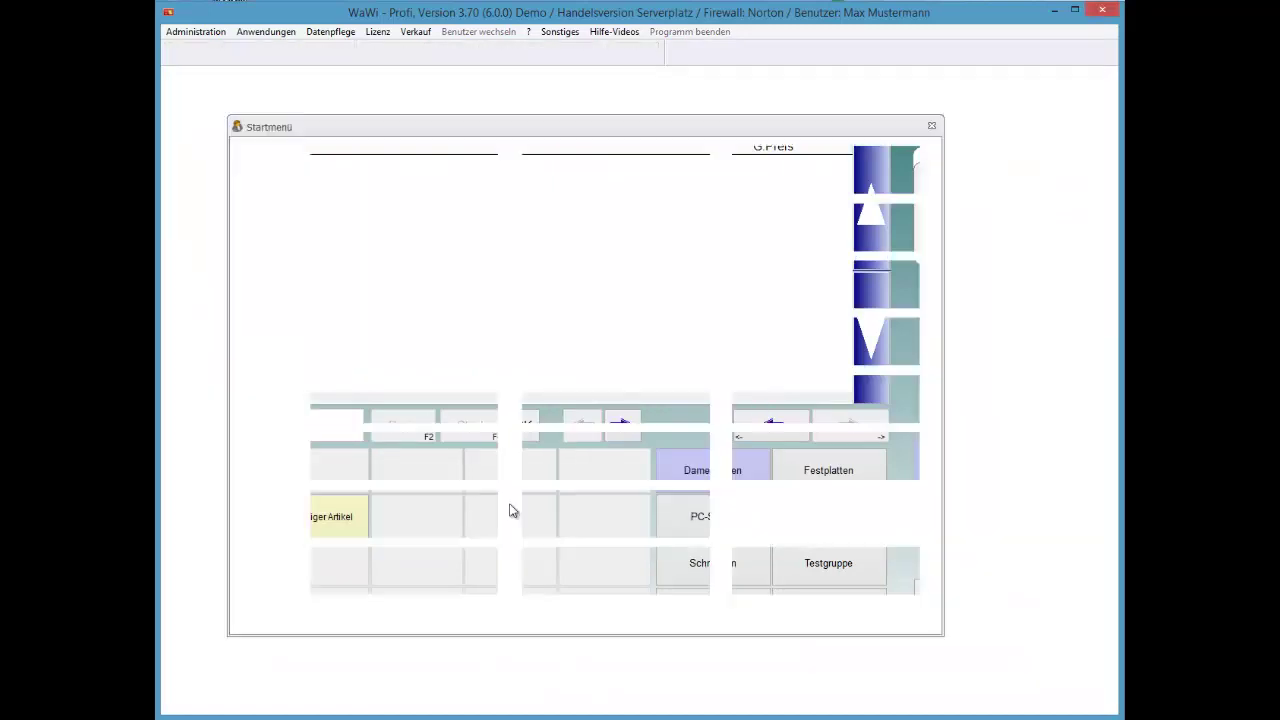
key(Return)
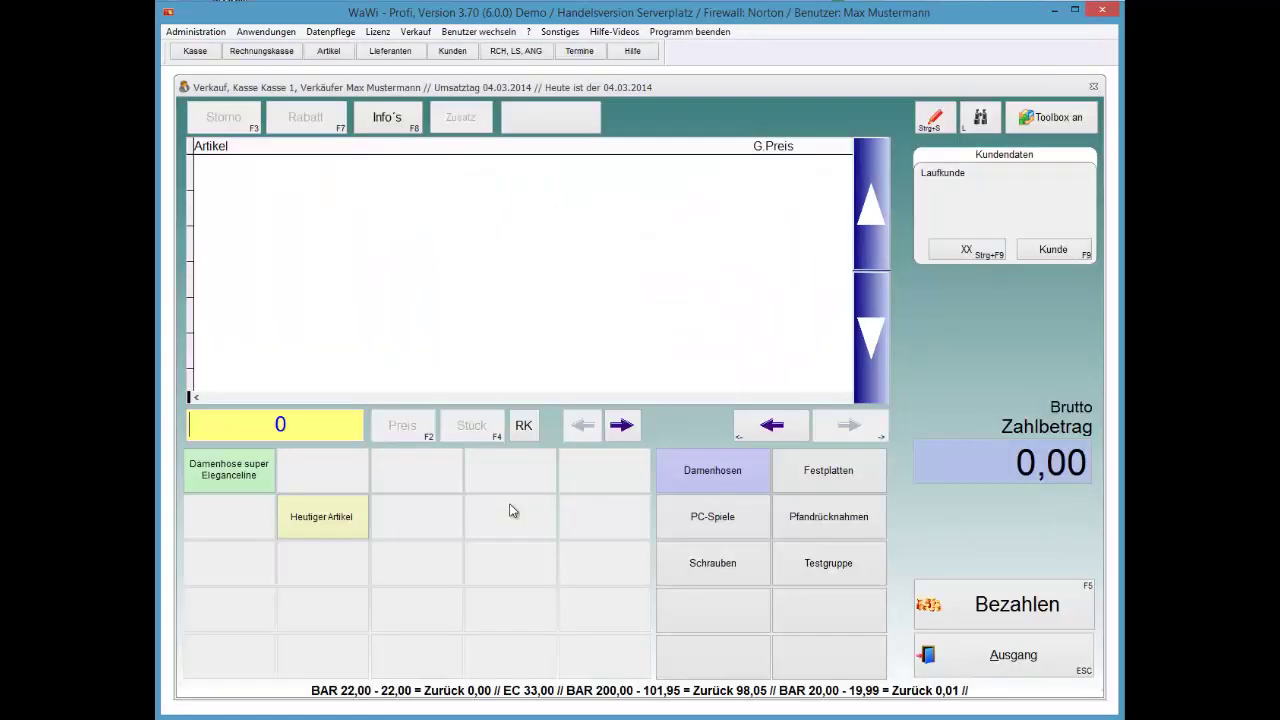
key(F8)
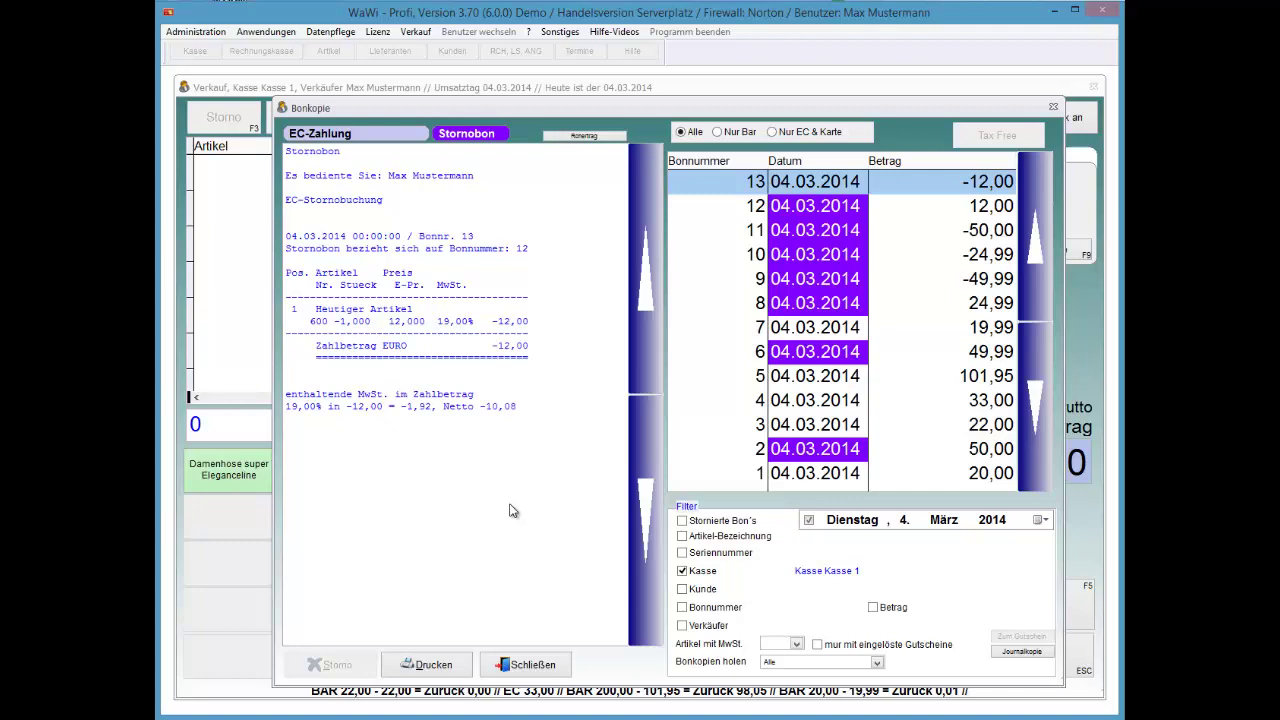
key(Tab)
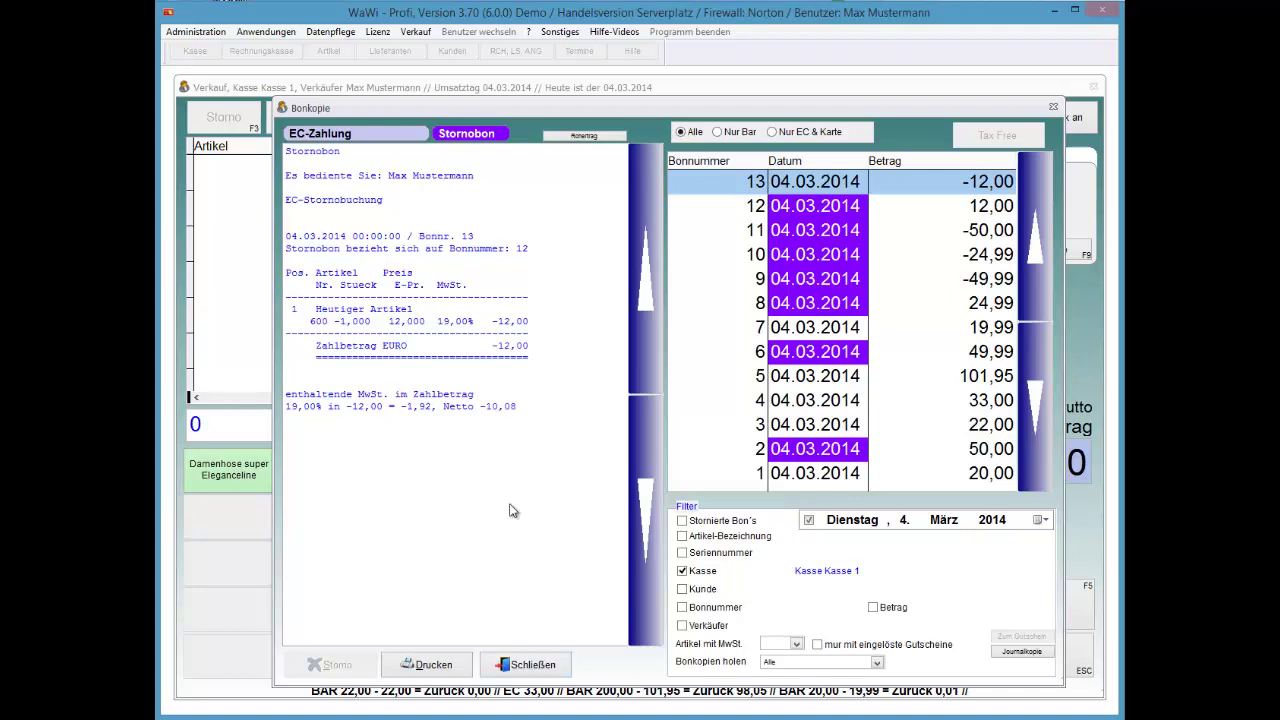